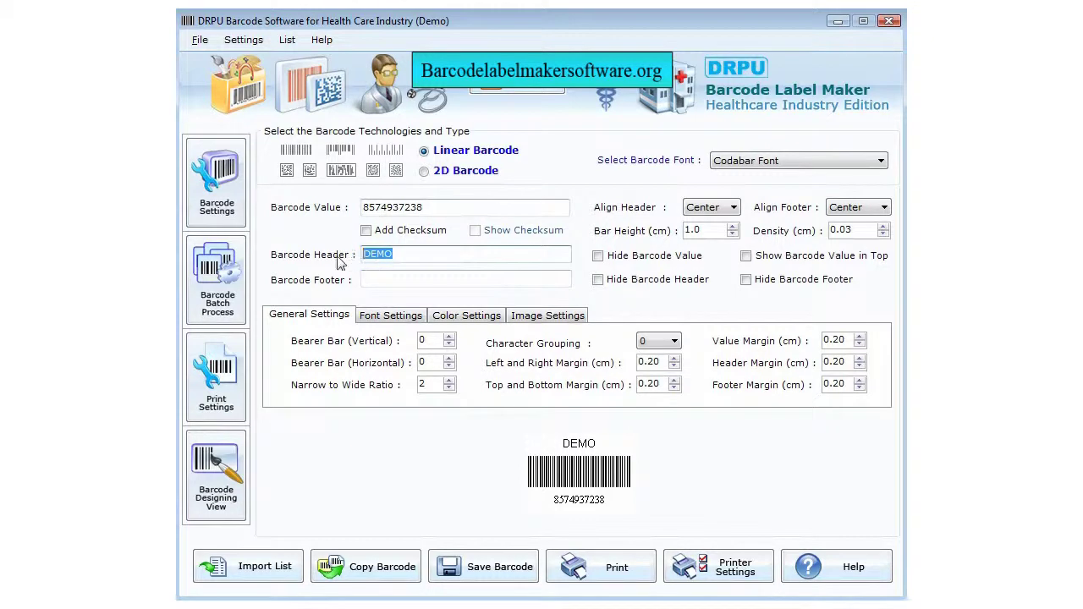
Enter "Item 11024" as the linear barcode's footer and try several barcode fonts, ending with Interleaved 2 of 5 Font.
click(376, 283)
text(Item 11024)
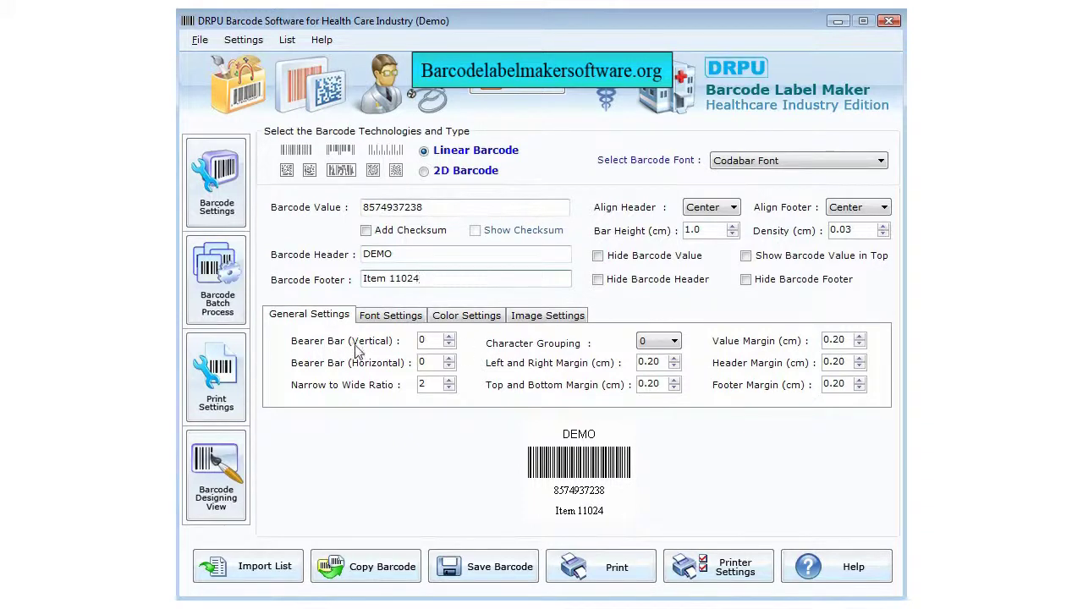
click(743, 163)
click(745, 188)
scroll(743, 162, down, 1)
click(743, 163)
click(763, 209)
scroll(743, 162, down, 1)
click(743, 163)
click(766, 320)
click(743, 161)
click(767, 275)
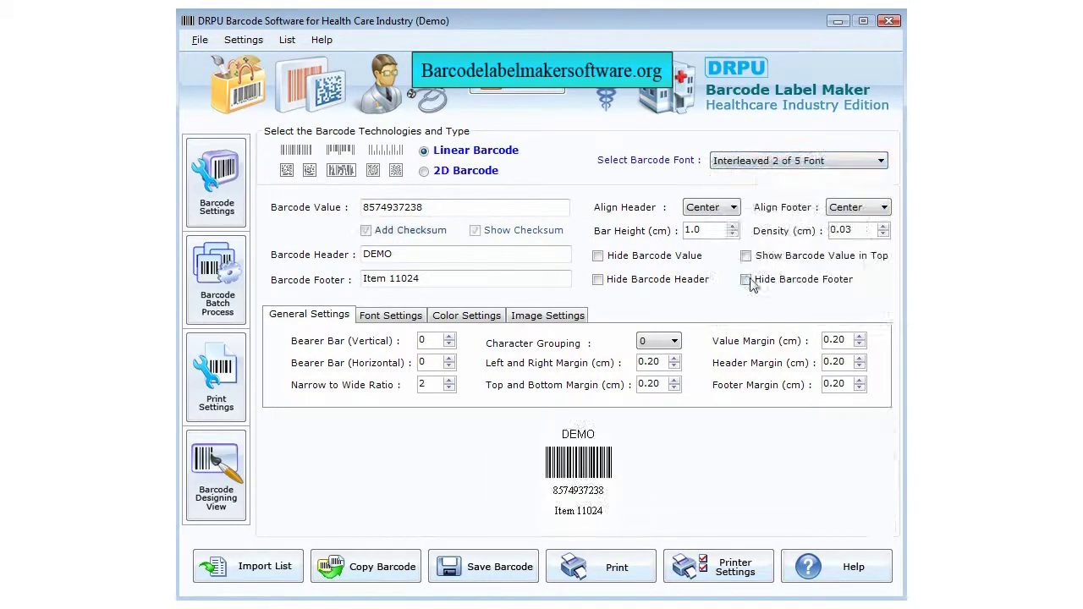
Switch to a 2D barcode and enter 12934732 as its value.
click(438, 174)
drag(449, 207, 328, 211)
text(12934732)
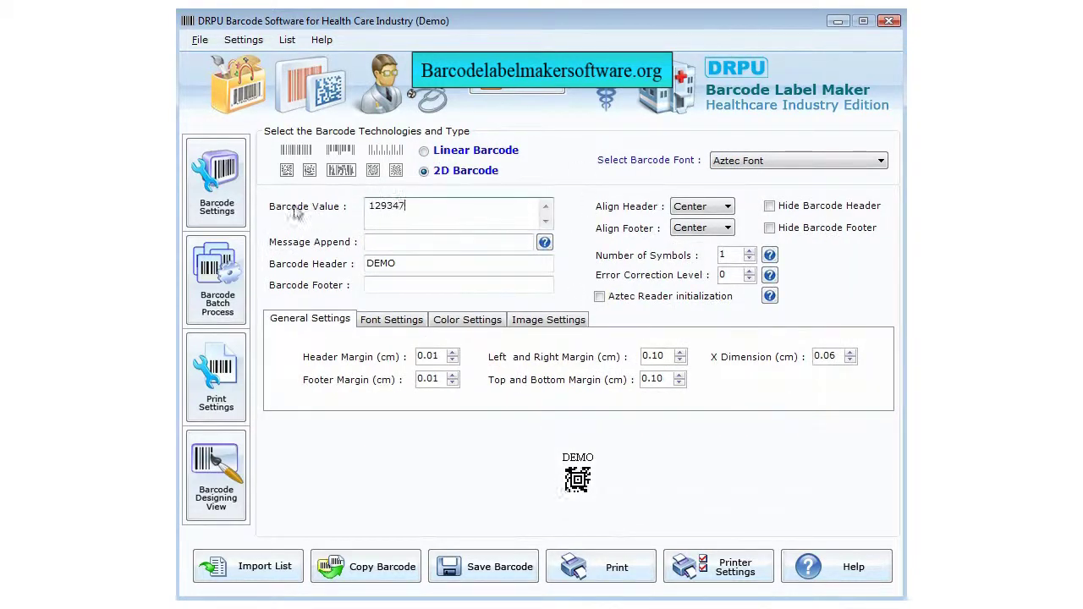
Try another 2D barcode font, ending with PDF417 Font.
click(780, 161)
click(753, 185)
click(762, 167)
click(755, 196)
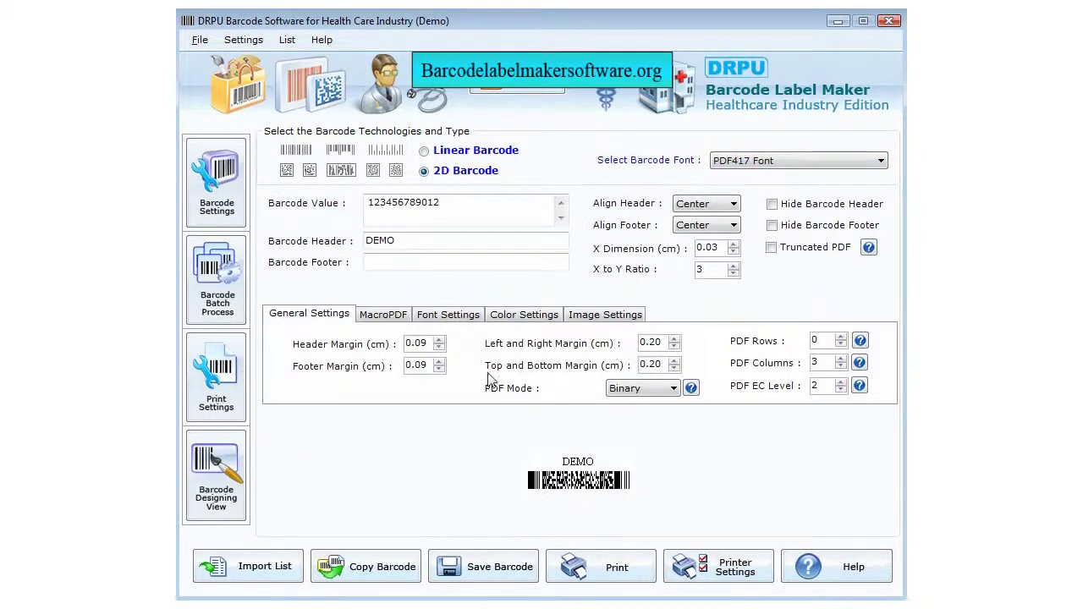
In batch processing, create a sequential barcode value list with prefix 12, range 345 to 389 and suffix 21.
click(227, 279)
click(362, 188)
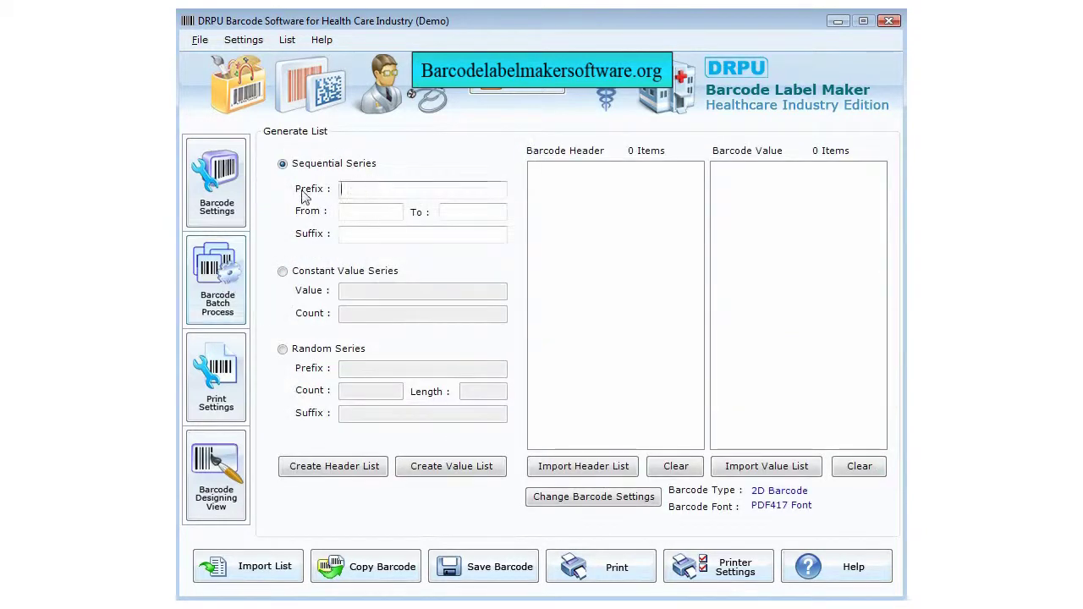
click(364, 234)
text(21)
click(370, 215)
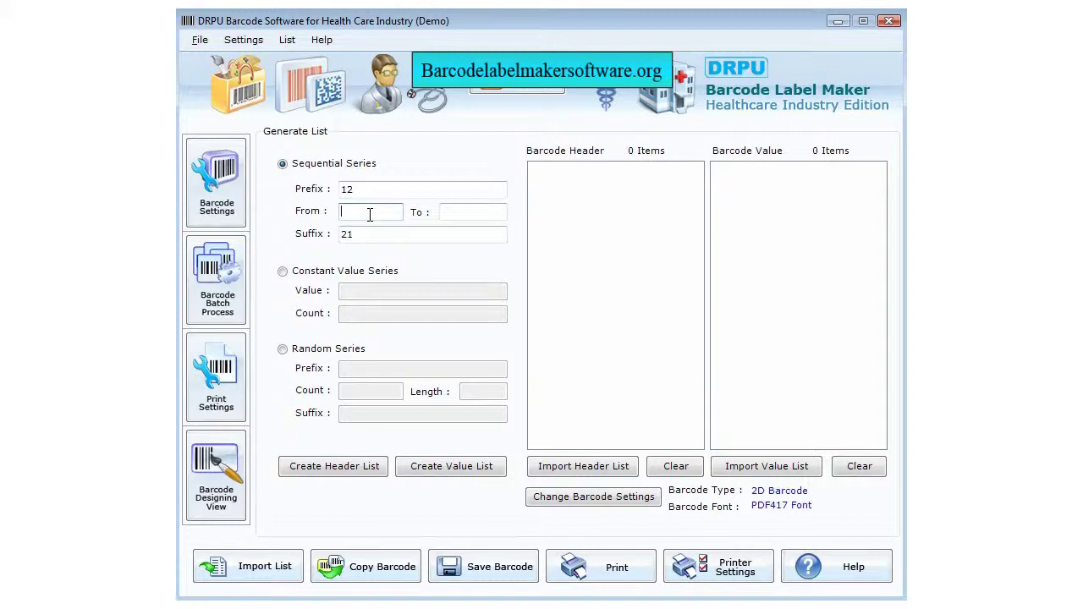
click(462, 211)
click(450, 468)
click(881, 315)
drag(881, 315, 880, 262)
click(735, 170)
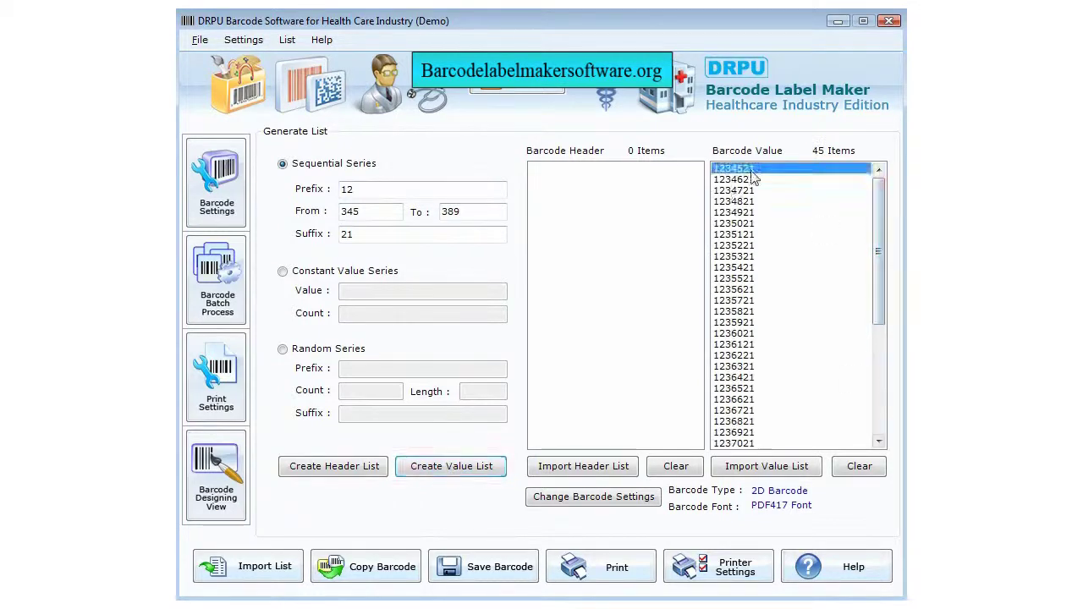
Create a constant barcode value list with the value 1234521 and a count of 20.
click(282, 272)
click(354, 290)
text(1234521)
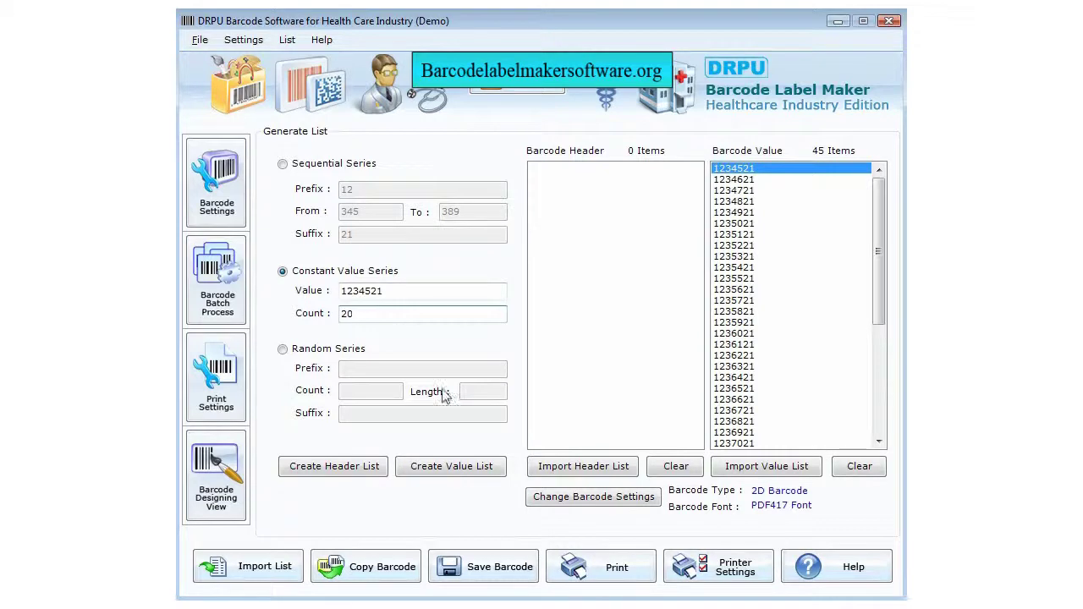
click(454, 468)
Create a random barcode value list with prefix 12, suffix 21, a count of 20 and length 3.
click(356, 348)
text(12)
click(370, 413)
text(21)
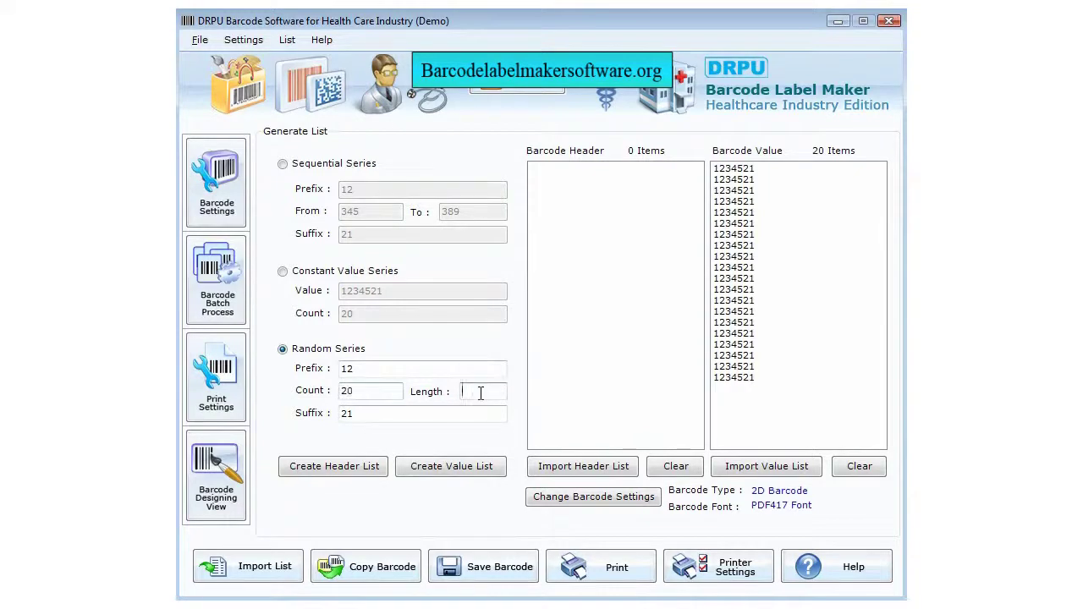
click(445, 467)
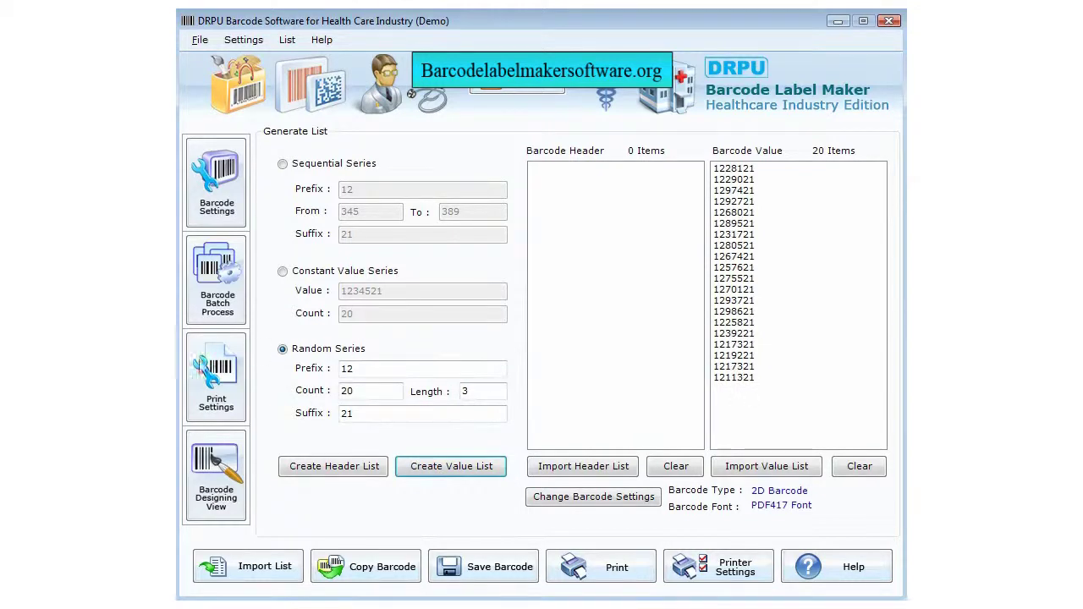
Set the print layout of the barcodes to 5 columns and 5 rows.
click(222, 398)
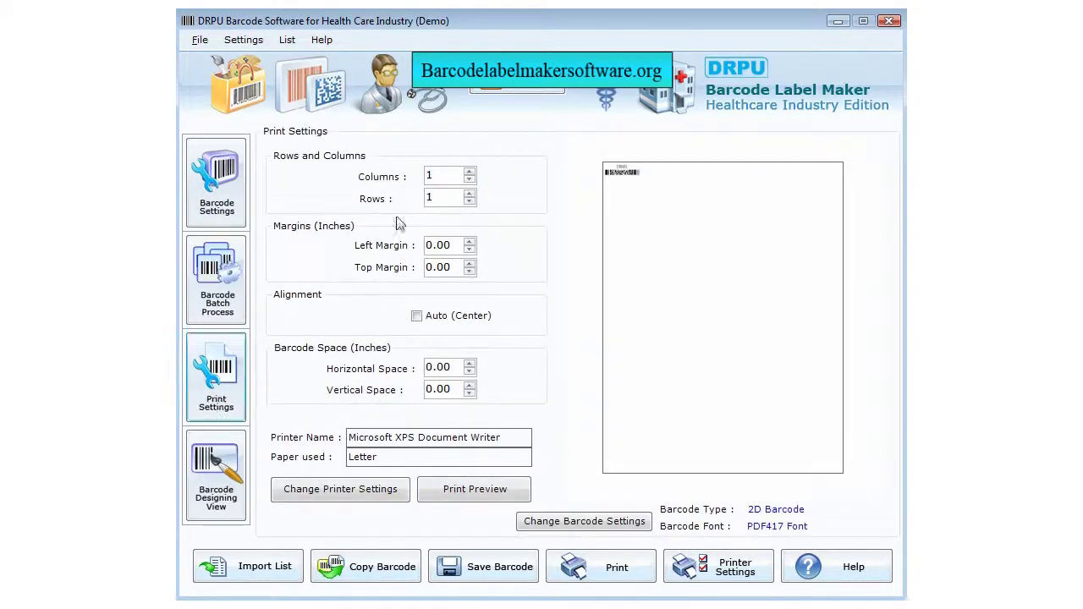
click(469, 171)
click(469, 171)
click(469, 171)
click(469, 171)
click(469, 194)
click(470, 194)
click(470, 194)
click(470, 194)
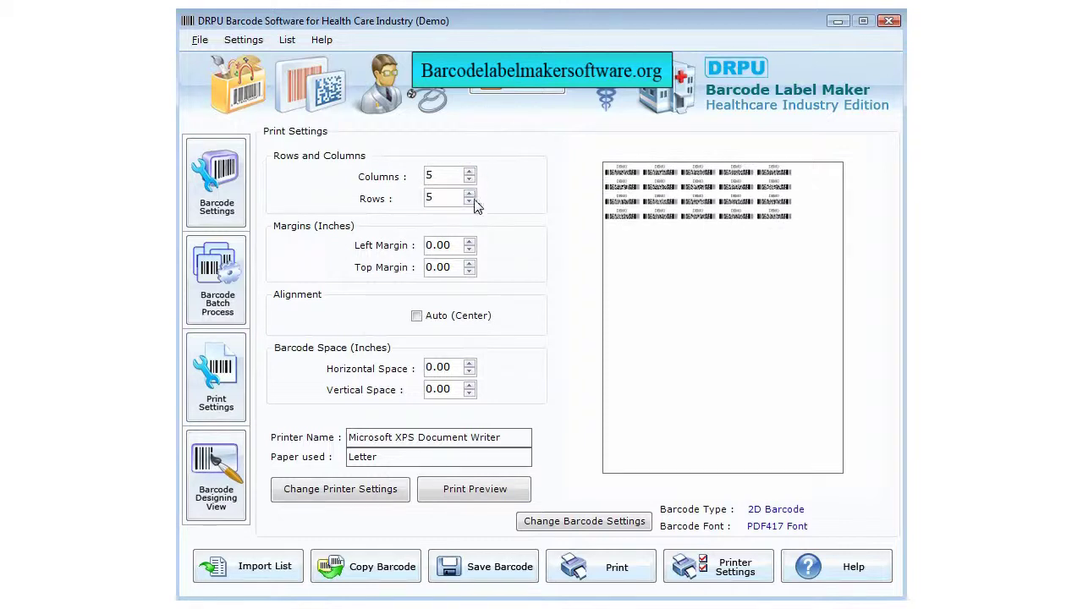
Check the print preview of the barcode sheet at 100% zoom and close it.
click(479, 493)
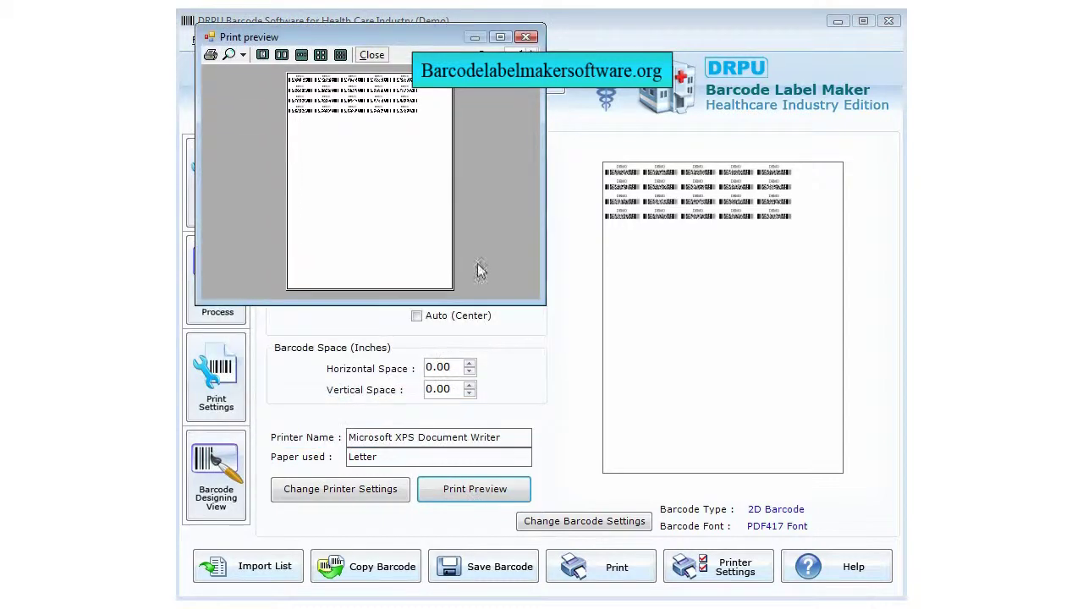
drag(541, 301, 781, 510)
click(243, 54)
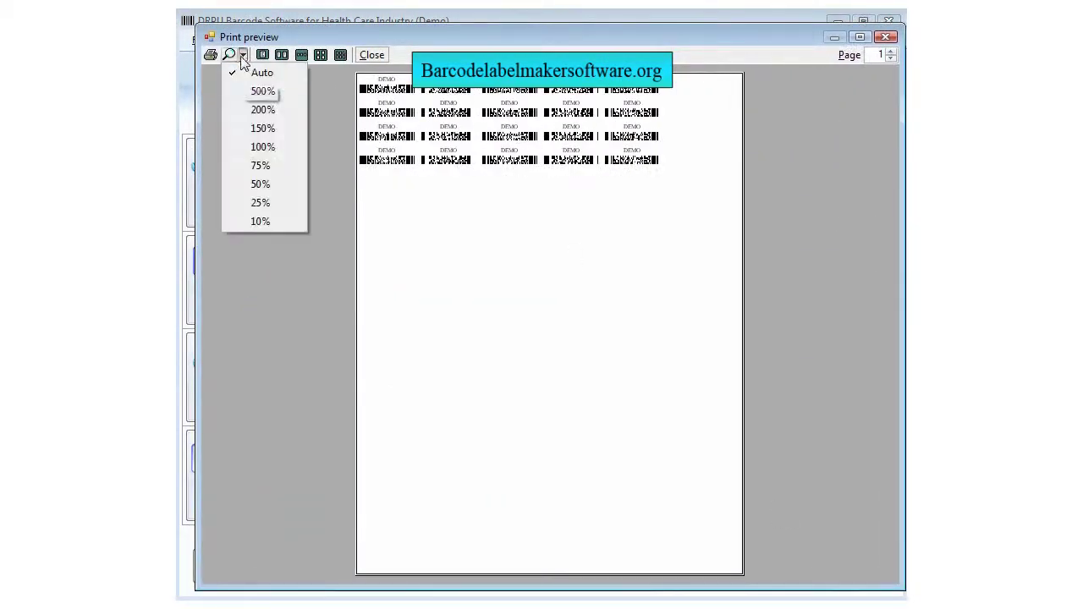
click(262, 145)
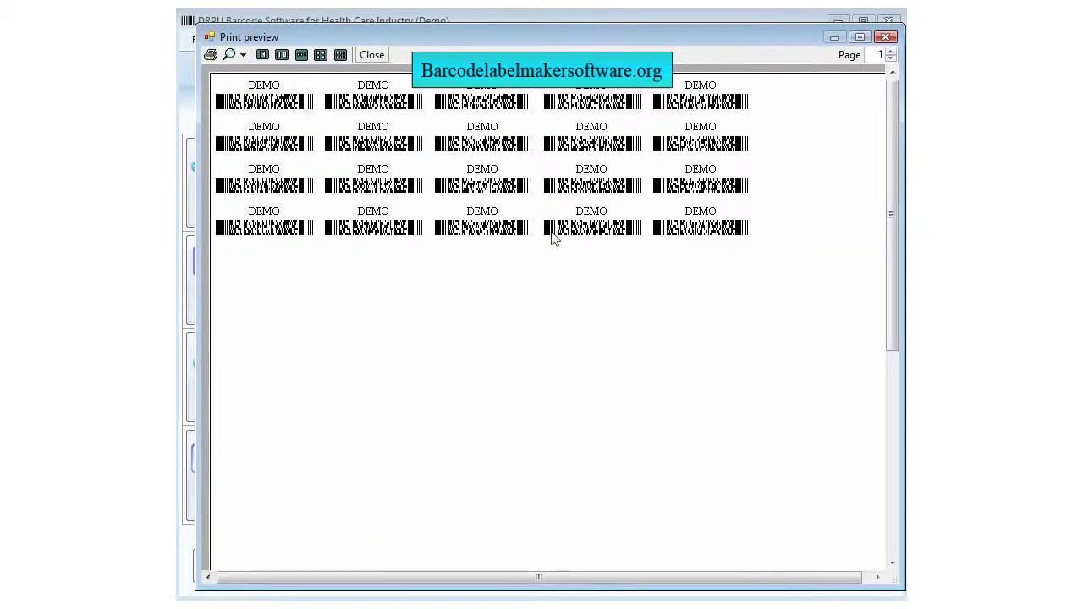
click(886, 36)
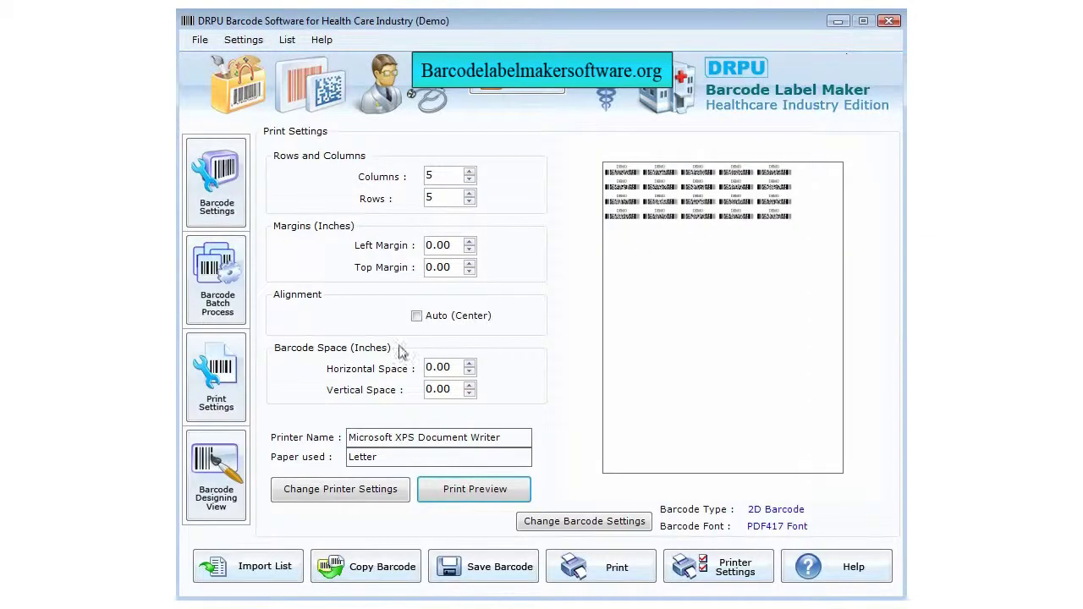
Switch to the barcode designing view and create a new rectangular label 130 mm wide and 100 mm high.
click(217, 499)
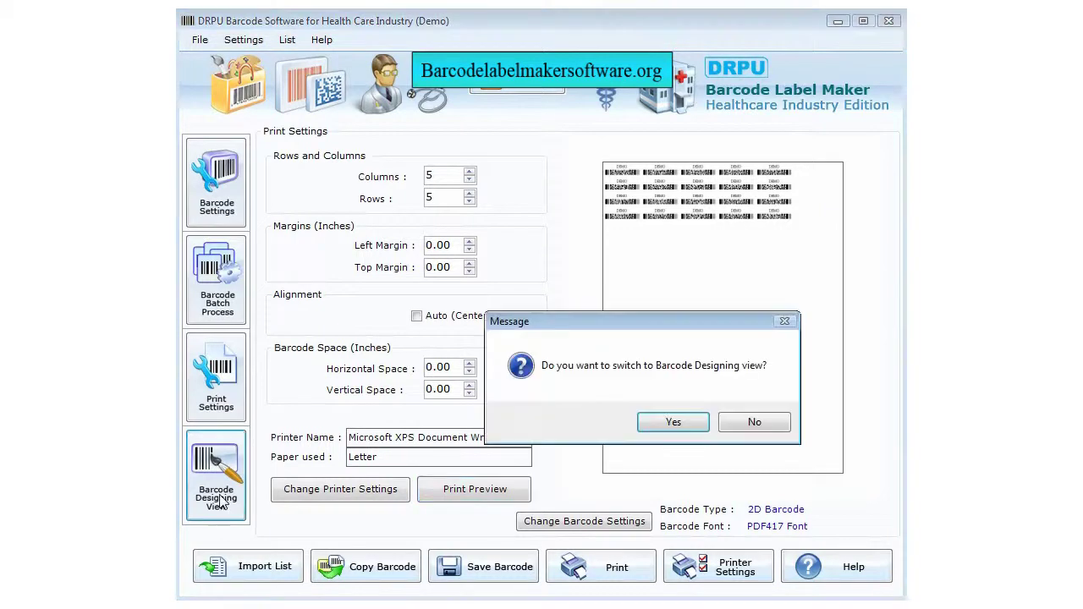
click(672, 421)
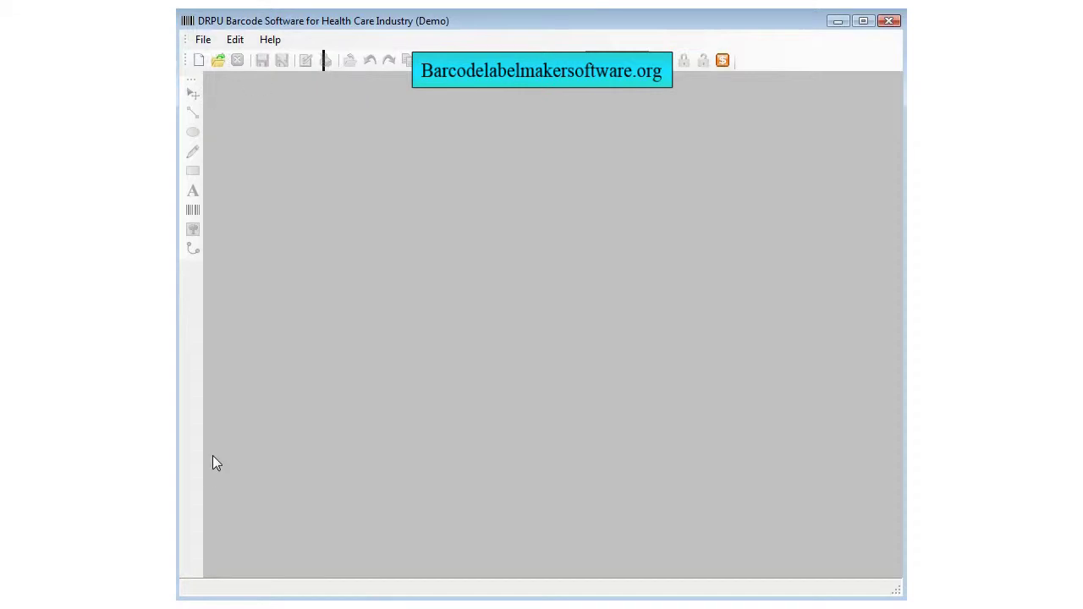
click(203, 39)
click(215, 56)
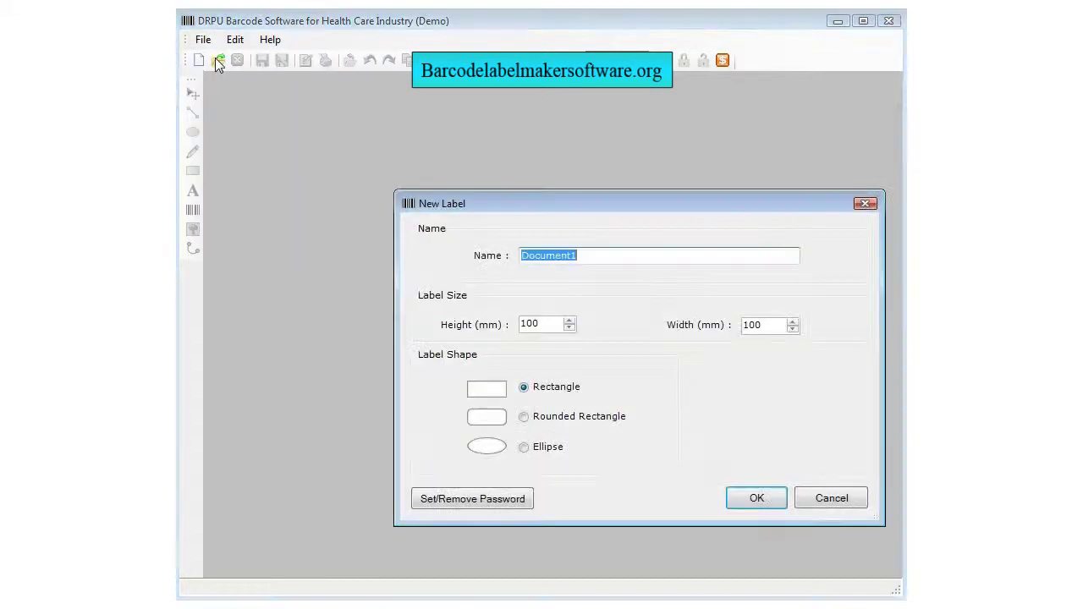
double_click(547, 323)
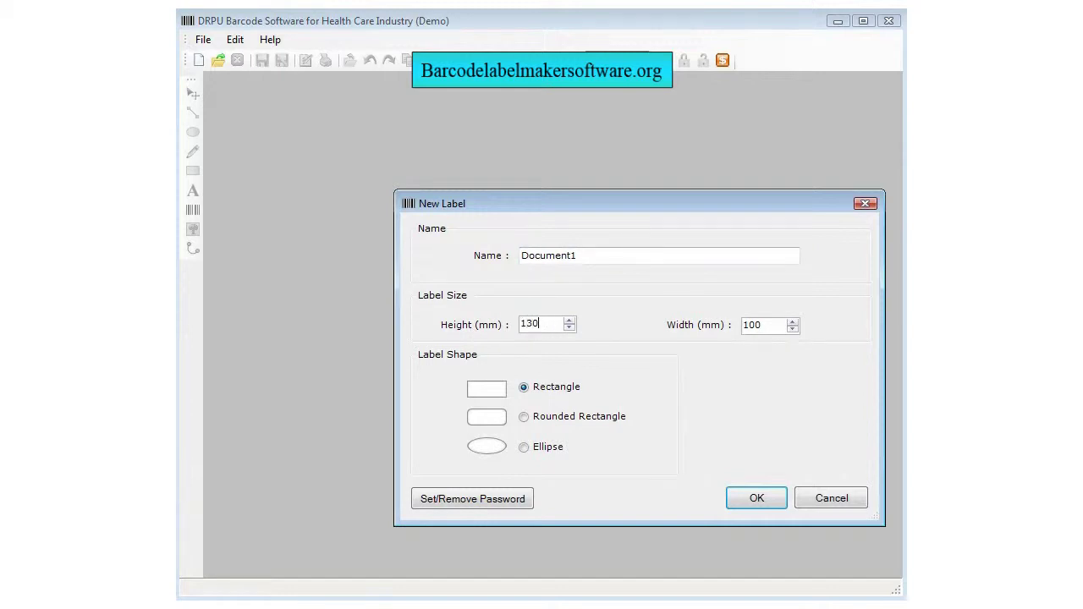
double_click(752, 331)
text(13)
click(732, 498)
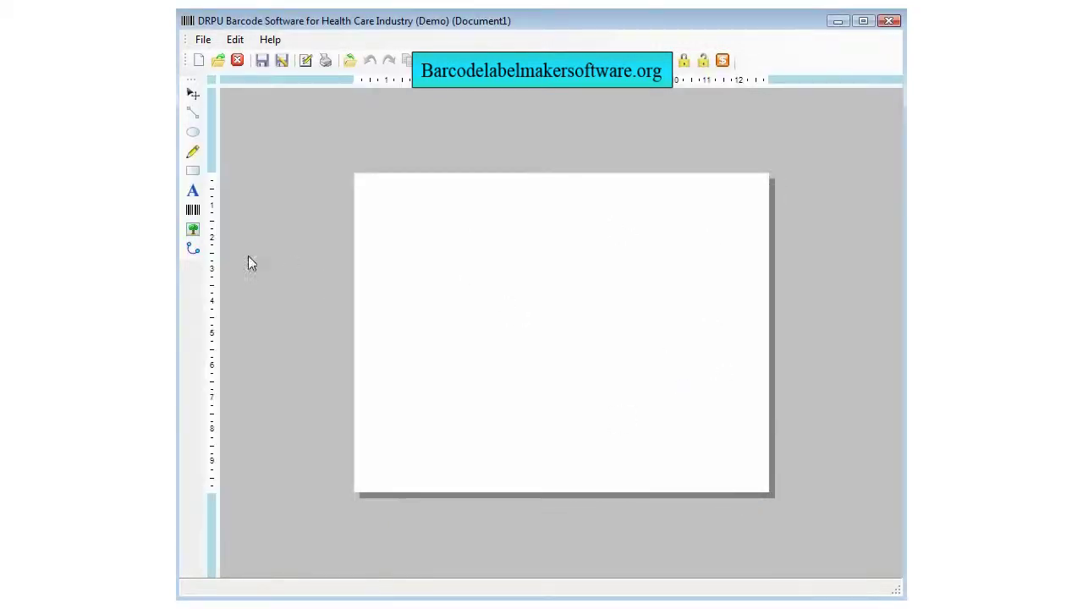
Fill the label background with a light yellow to white gradient at a 90 degree angle.
click(234, 39)
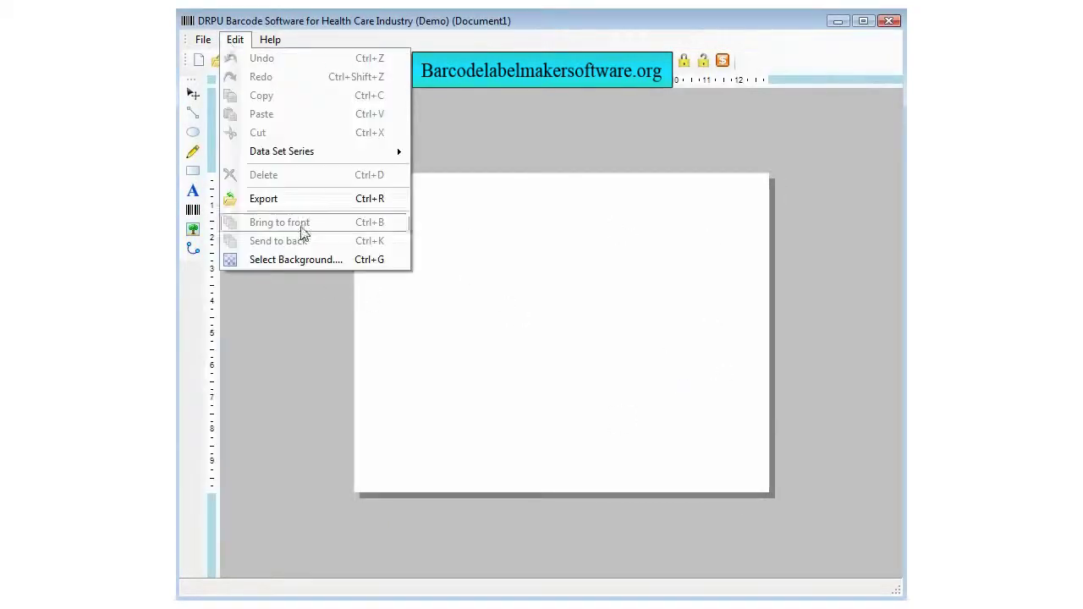
click(303, 258)
drag(512, 206, 454, 181)
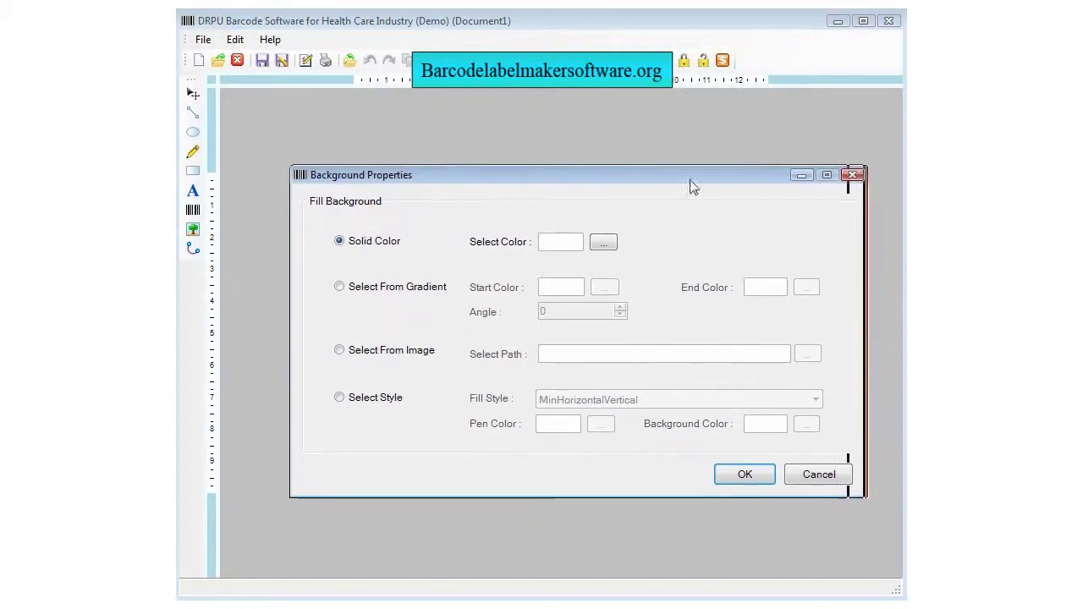
drag(694, 184, 669, 197)
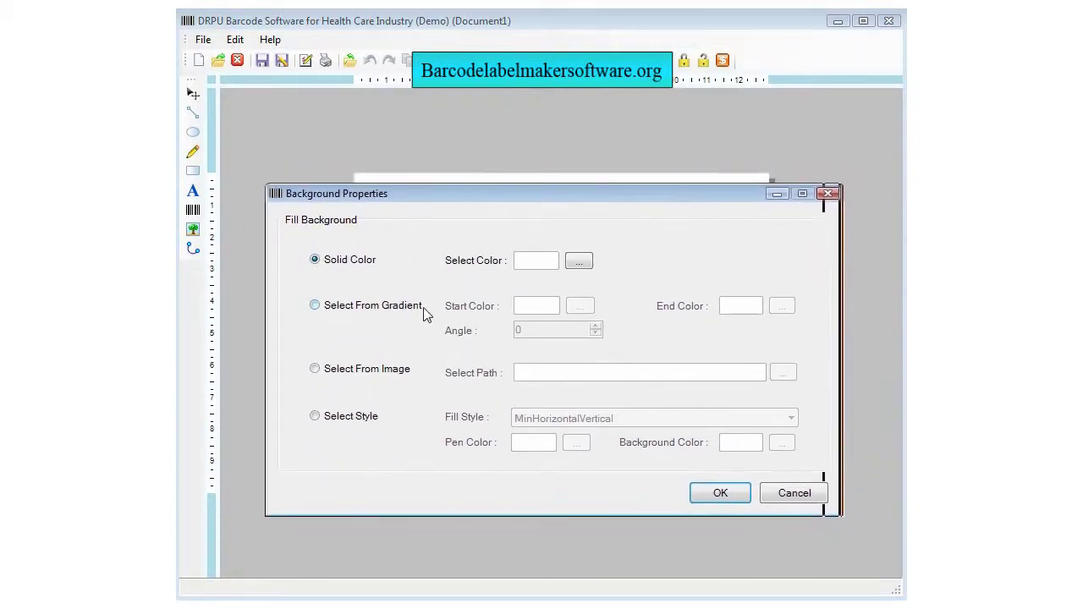
click(370, 314)
double_click(520, 330)
text(90)
click(580, 305)
click(585, 191)
click(580, 401)
click(781, 305)
click(581, 402)
click(716, 495)
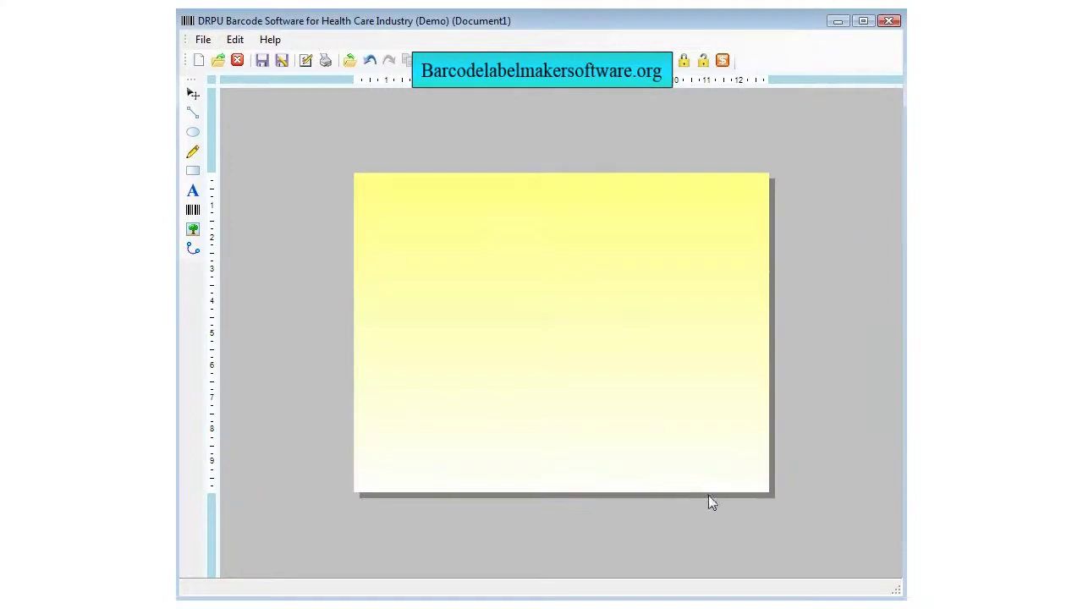
Place a text object near the label's upper-left corner and change its text to "Hemorrhodial".
click(193, 191)
click(386, 228)
double_click(396, 233)
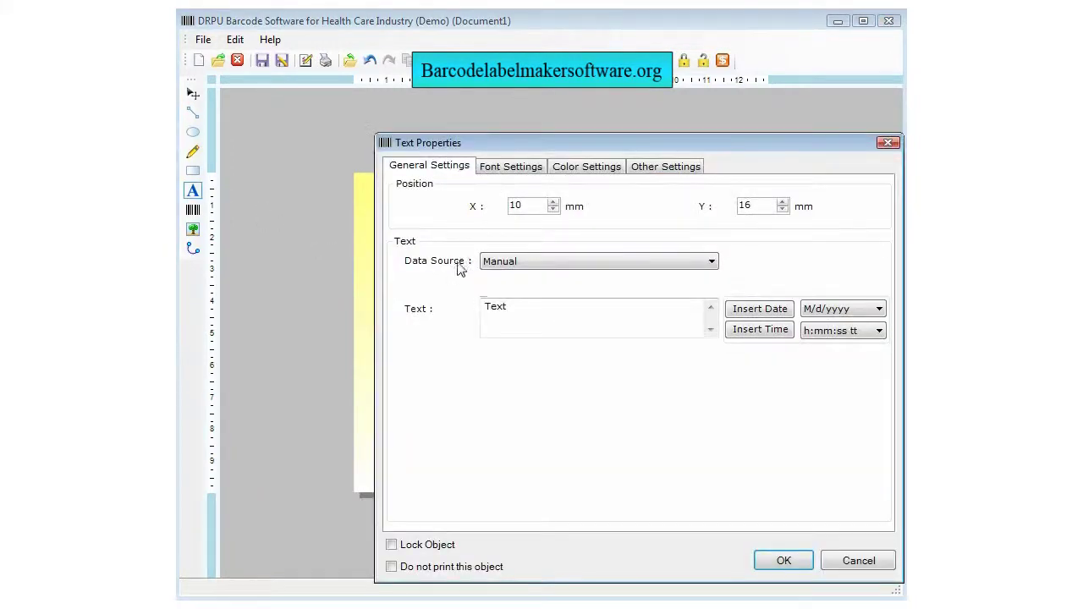
drag(587, 153, 576, 142)
double_click(503, 295)
text(Hemorrhodial)
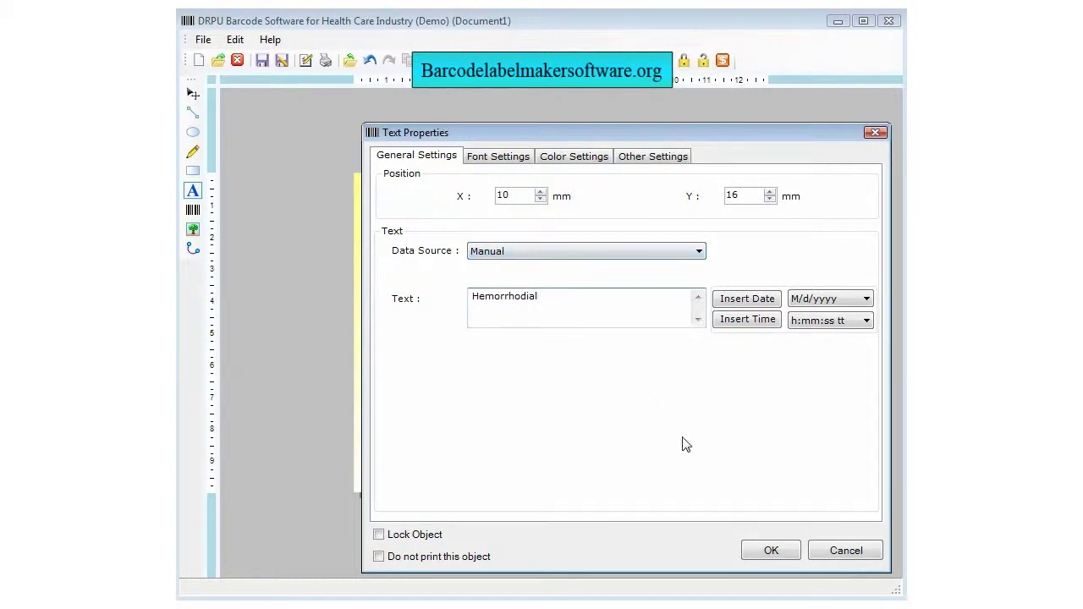
Set the label text's font to Arial, Bold, size 72.
click(498, 155)
drag(821, 259, 821, 289)
click(717, 307)
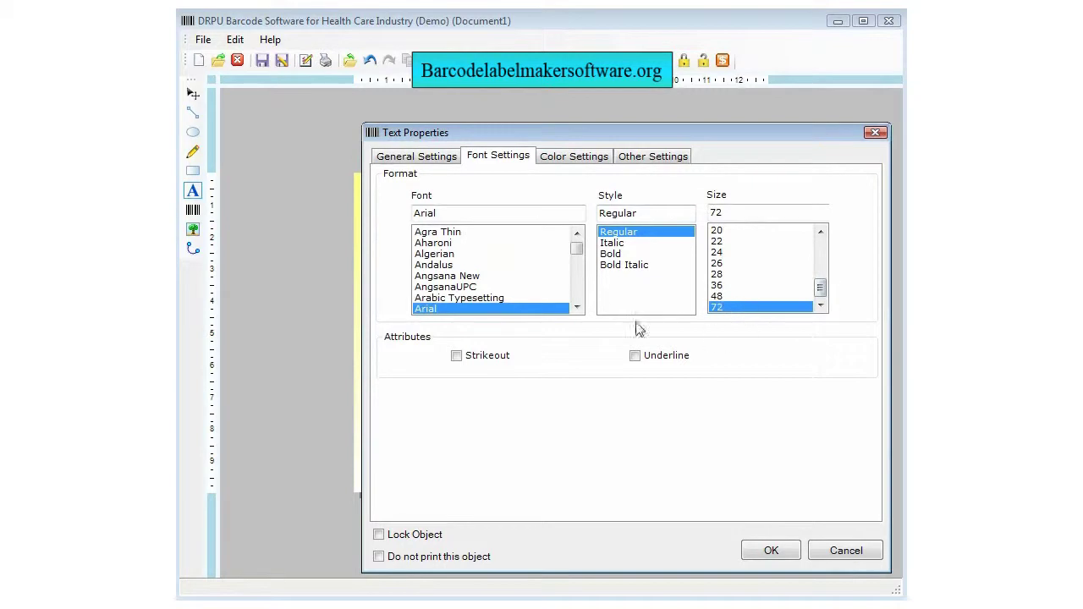
click(610, 253)
click(449, 232)
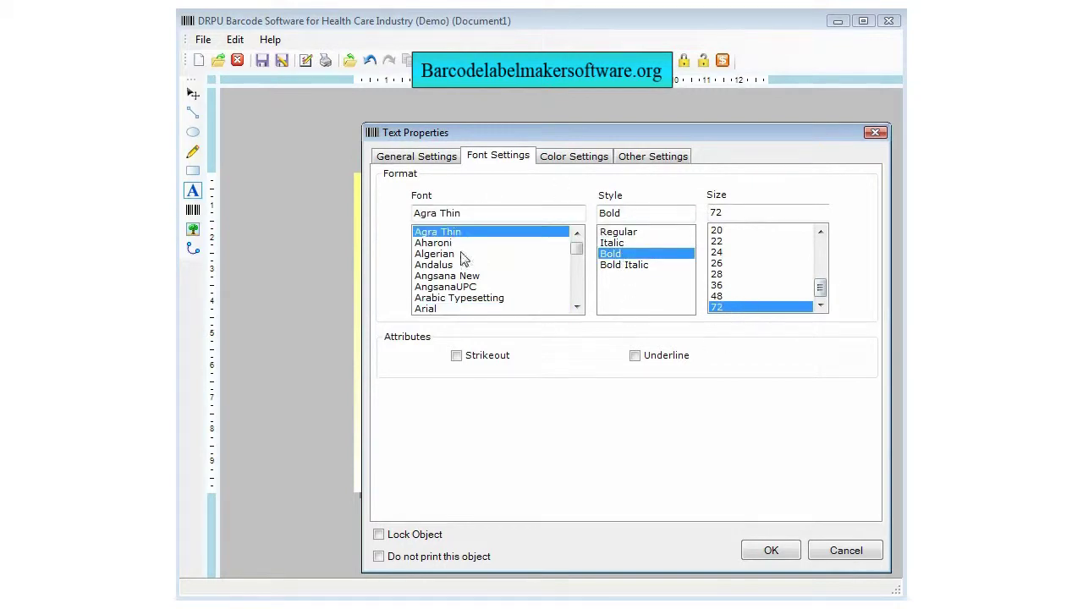
drag(526, 136, 503, 120)
drag(432, 227, 437, 304)
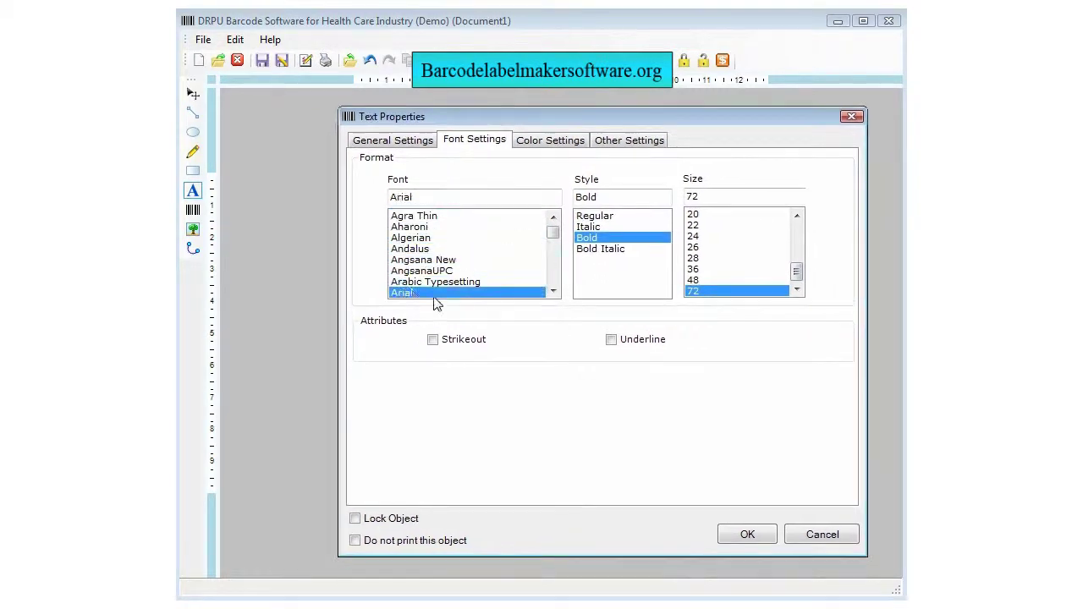
Set the label text's solid fore color to dark blue and apply the text properties.
click(567, 146)
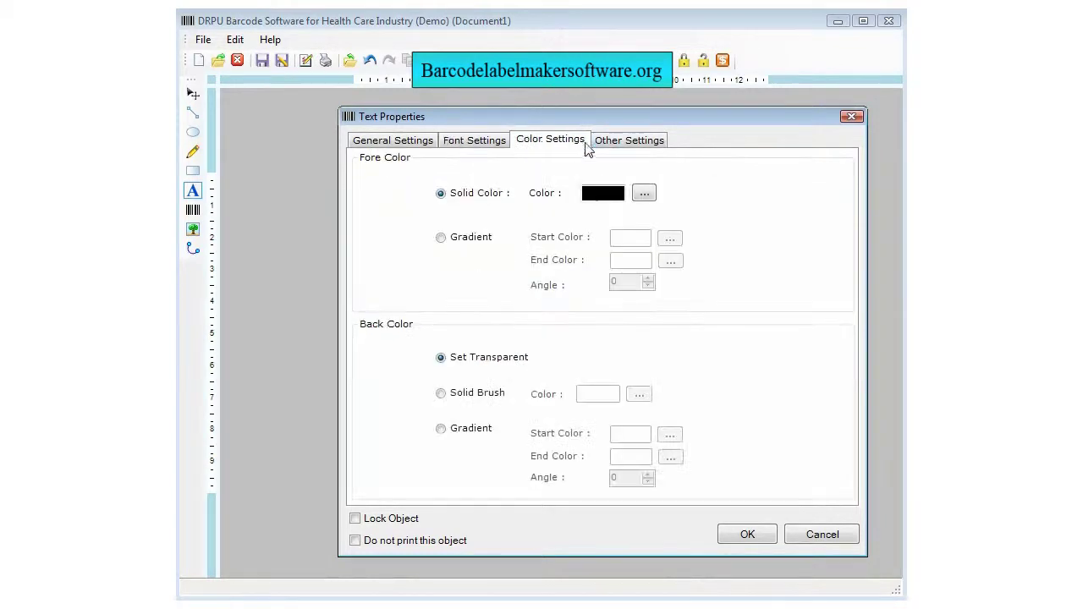
click(644, 194)
click(649, 265)
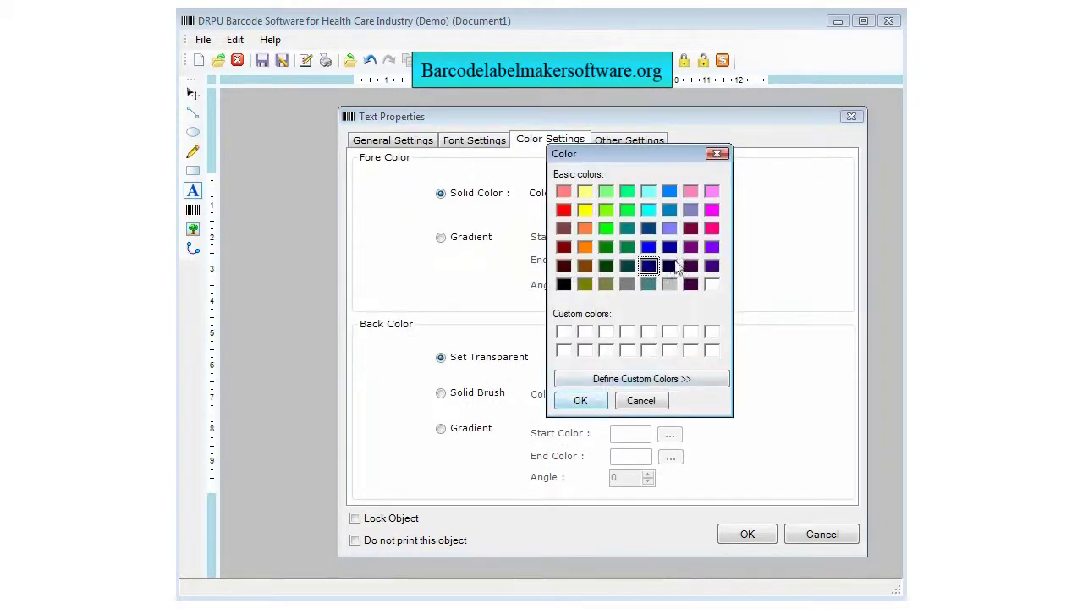
click(580, 400)
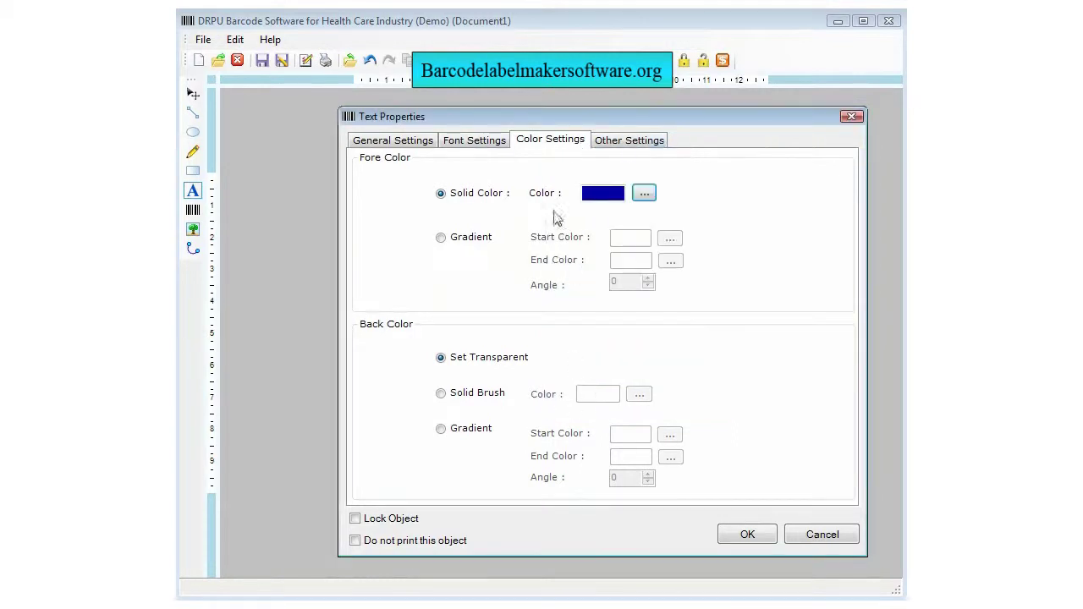
click(629, 141)
click(747, 531)
Reduce the "Hemorrhodial" text to size 48 and position it along the label's top edge.
drag(626, 268, 585, 226)
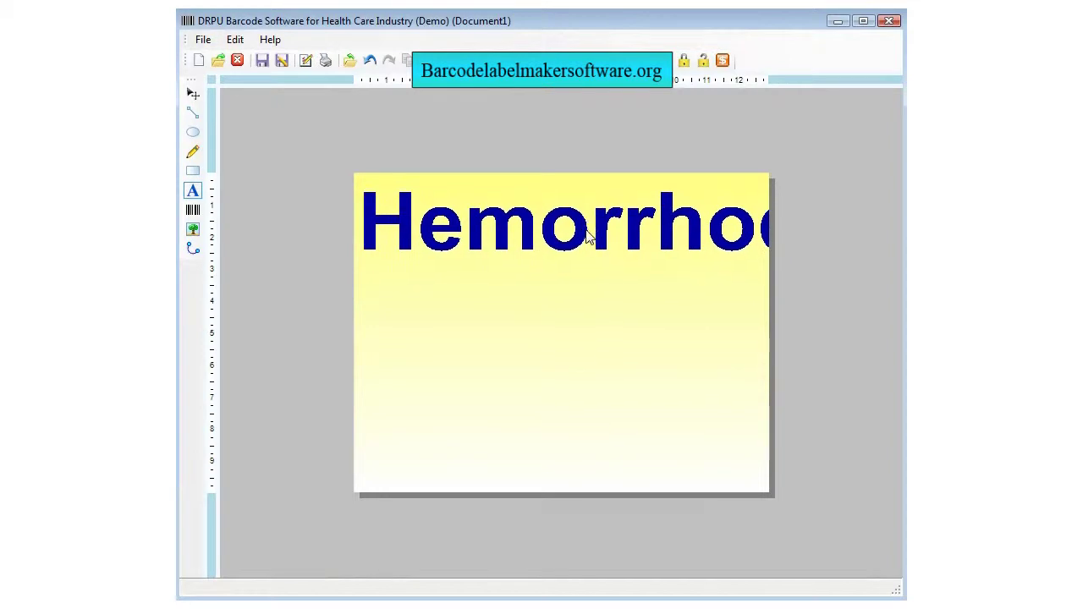
double_click(587, 231)
click(512, 167)
click(748, 307)
click(774, 562)
drag(567, 206, 573, 206)
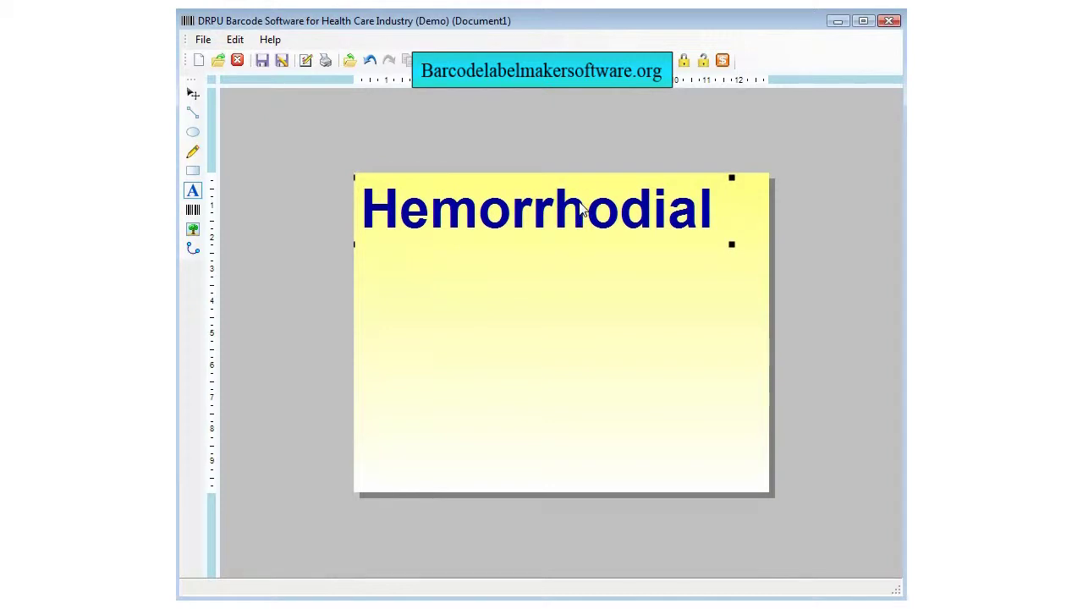
click(234, 39)
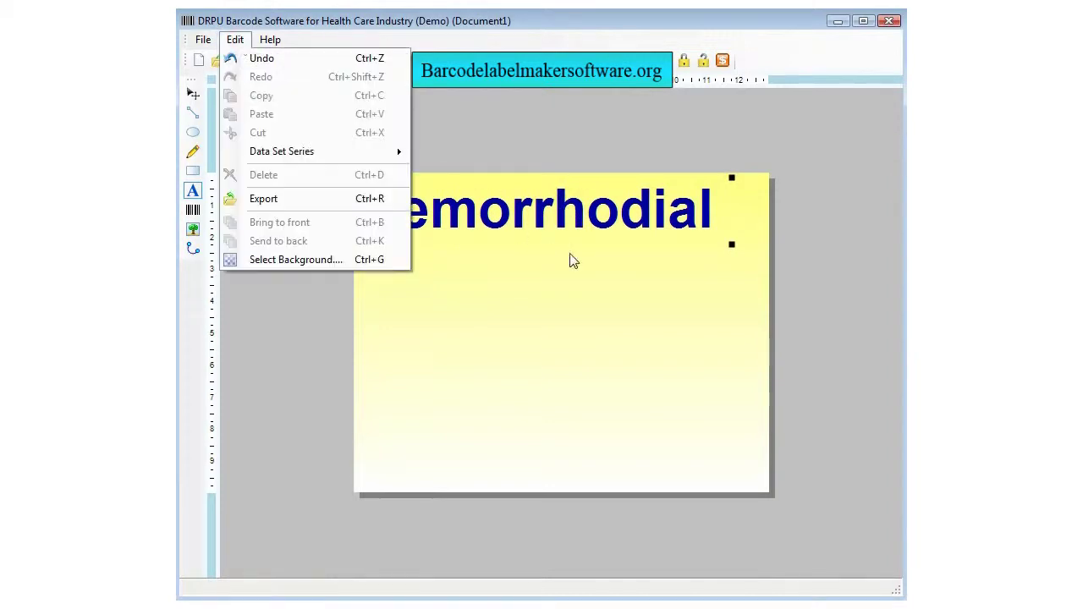
key(Escape)
Place a second text object below the "Hemorrhodial" heading and change its text to "Suppositories".
click(193, 192)
click(397, 298)
drag(402, 307, 401, 279)
double_click(398, 278)
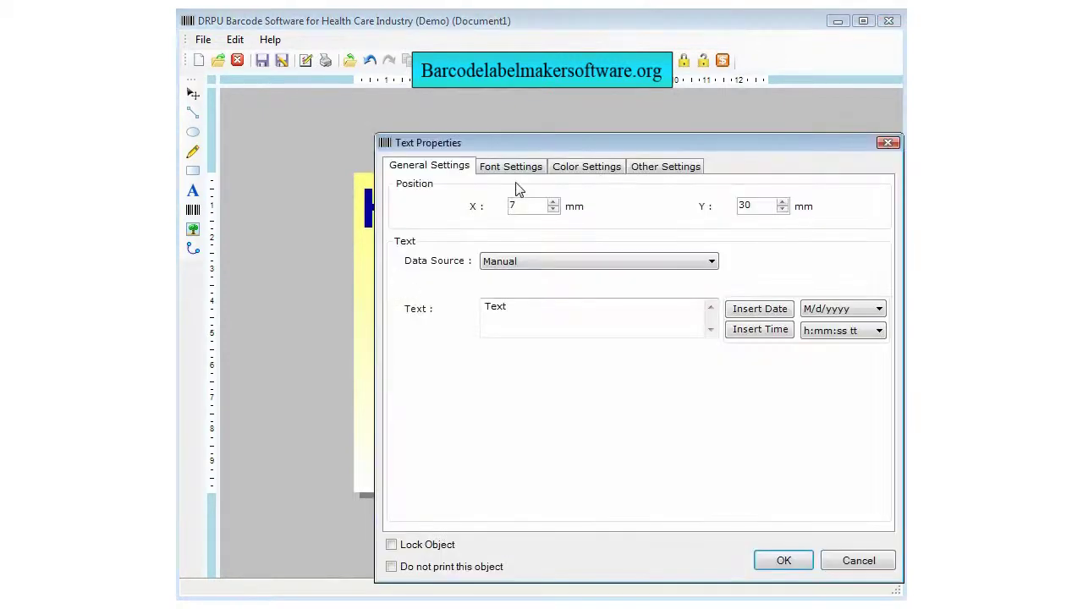
double_click(495, 306)
text(Suppositories)
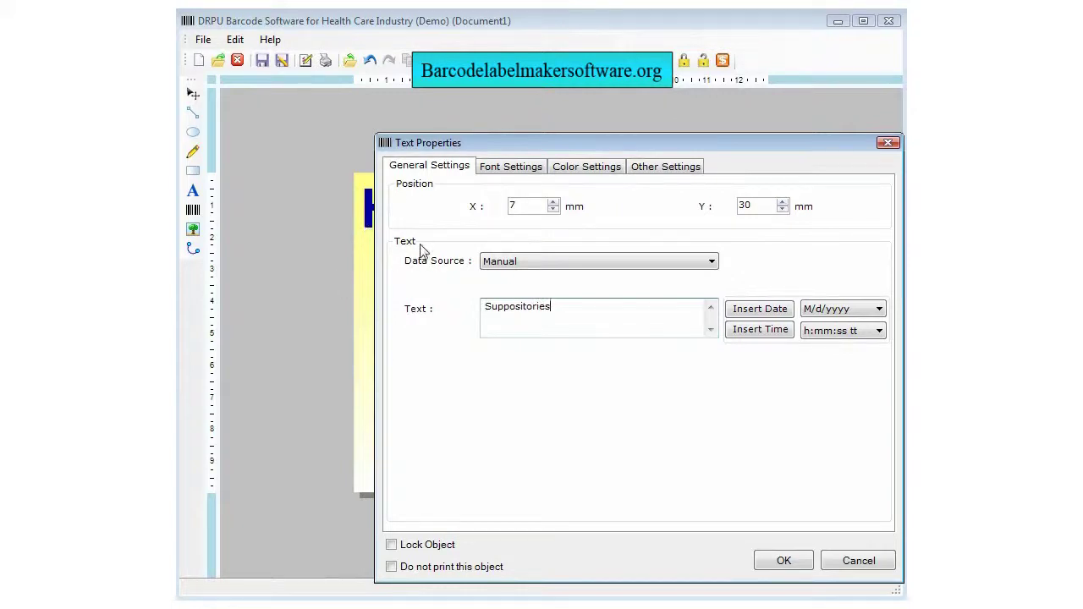
Set the "Suppositories" text's font to Arial, Bold, at the same size as the "Hemorrhodial" heading.
click(508, 167)
click(630, 264)
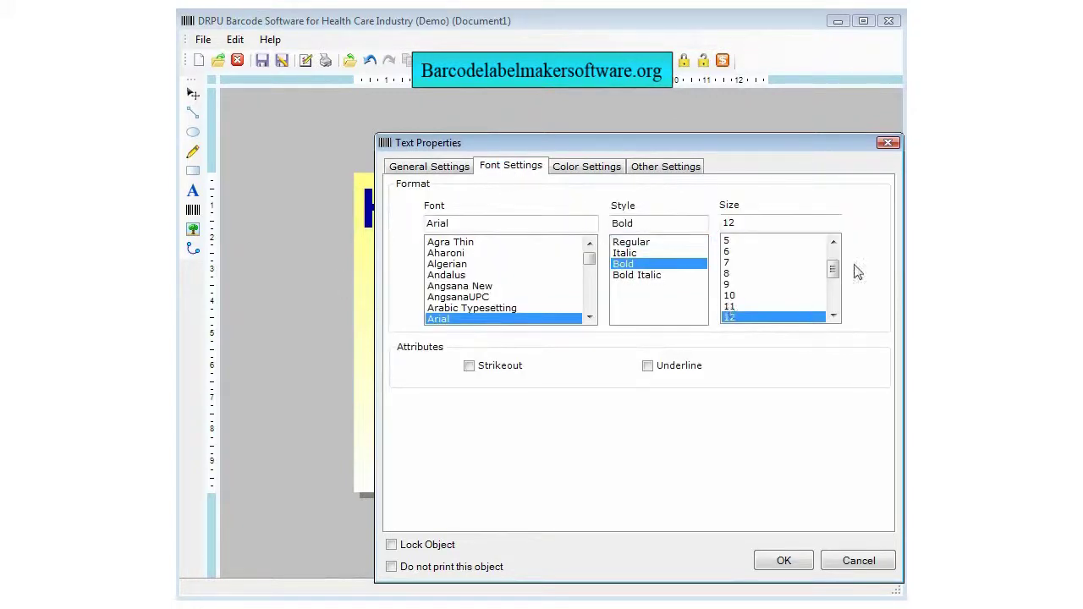
scroll(834, 309, down, 4)
click(734, 305)
Give the "Suppositories" text a dark blue solid fore color and position it directly beneath the "Hemorrhodial" heading.
click(584, 168)
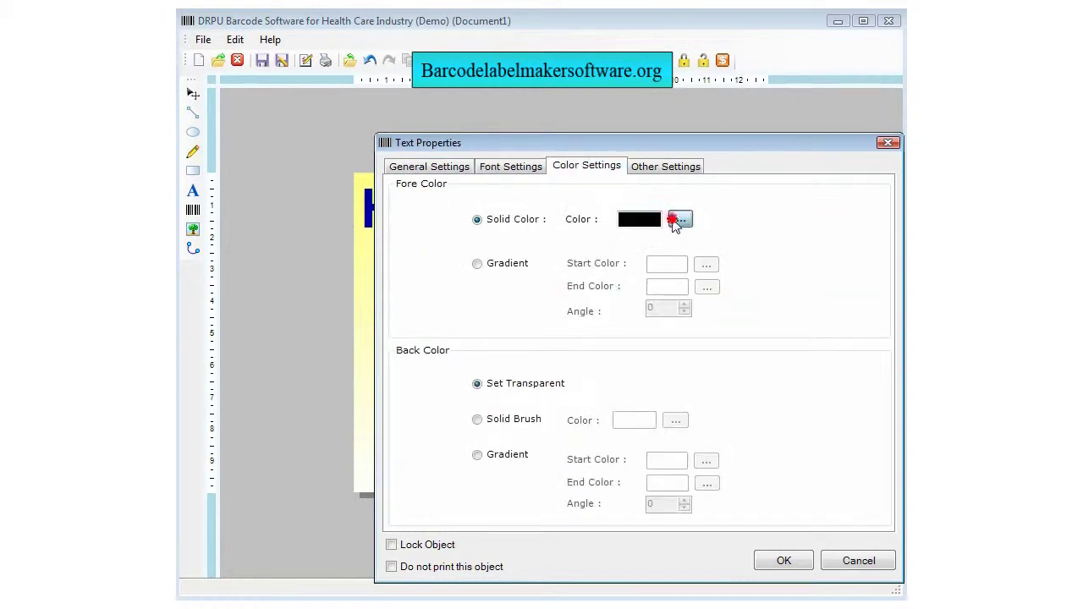
click(680, 220)
click(674, 250)
click(584, 401)
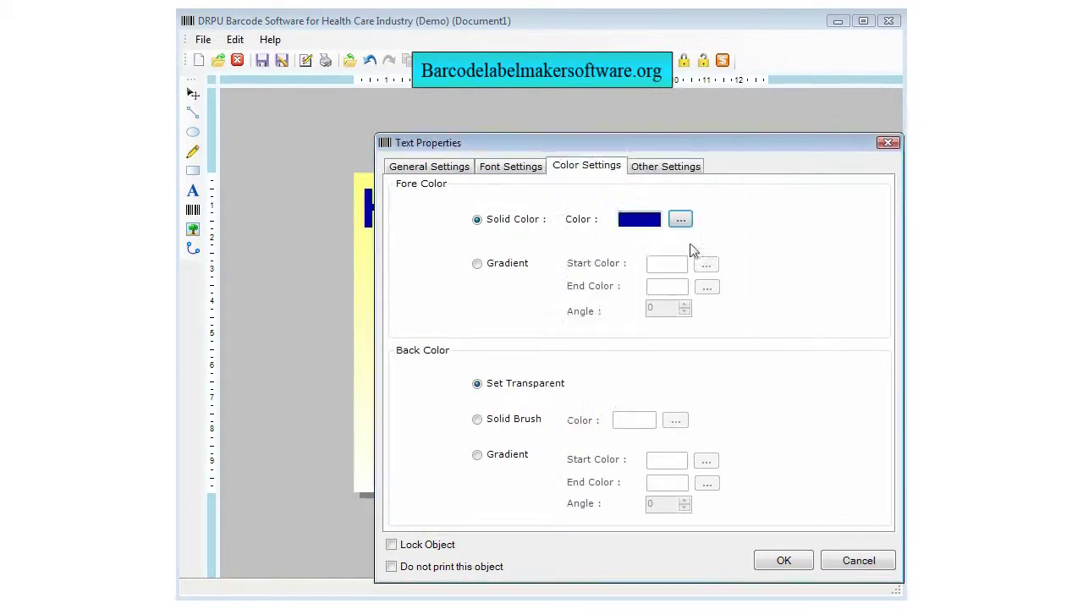
click(781, 562)
drag(599, 310, 561, 268)
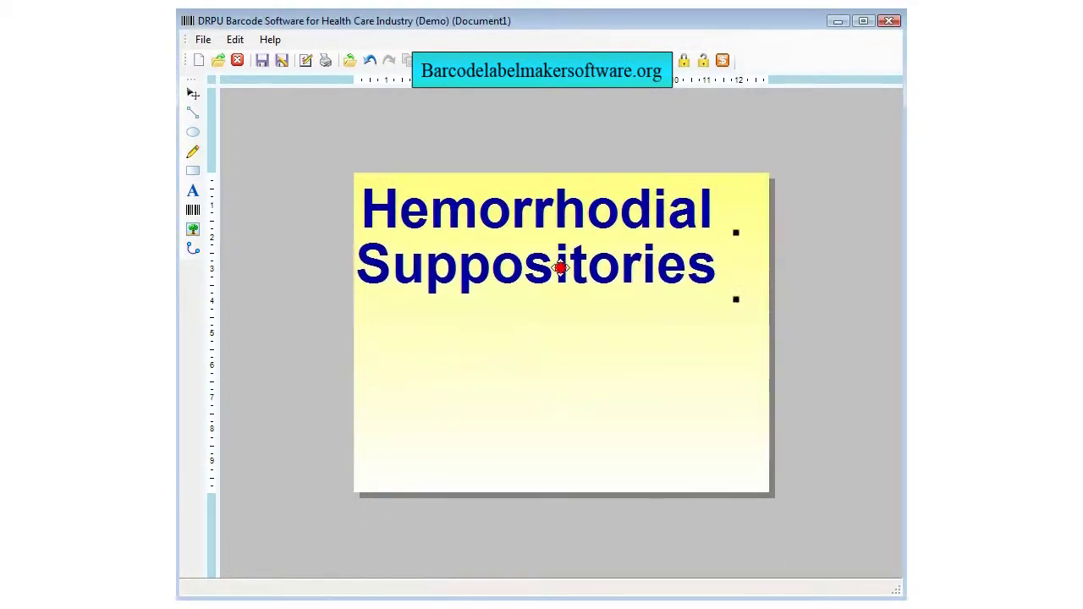
Add a text object beneath "Suppositories" reading "Temporary relief of burining,itching and discomfort".
click(193, 191)
click(395, 340)
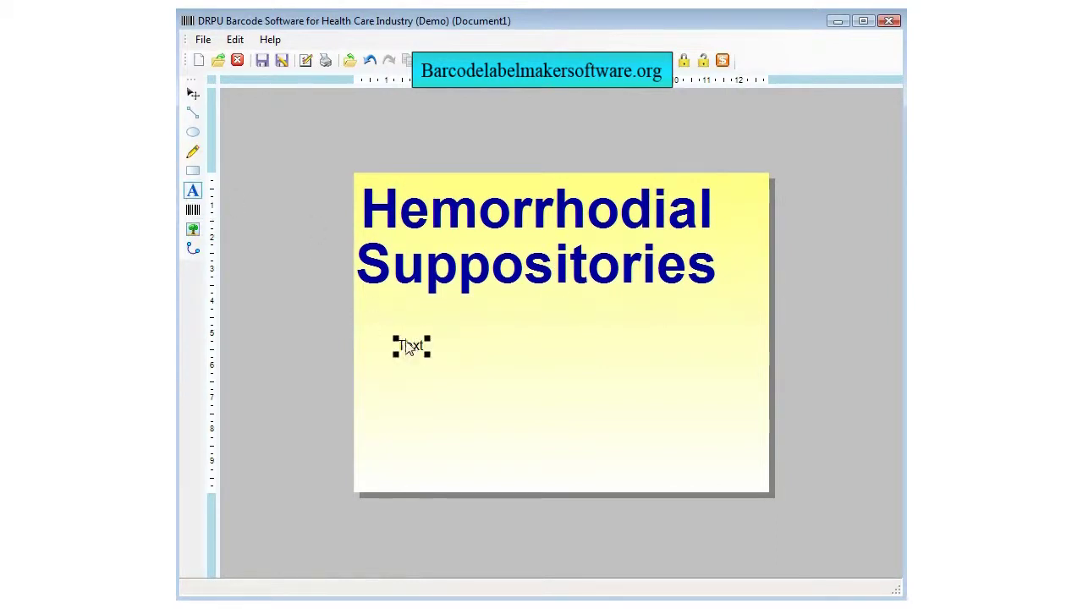
drag(417, 357, 417, 320)
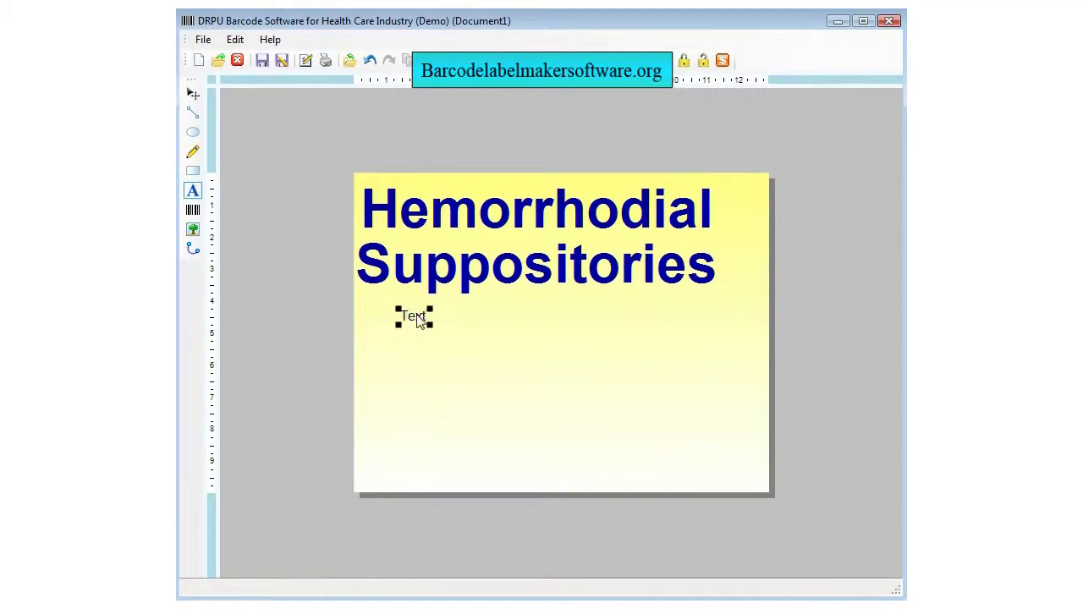
double_click(417, 320)
double_click(495, 306)
text(Te)
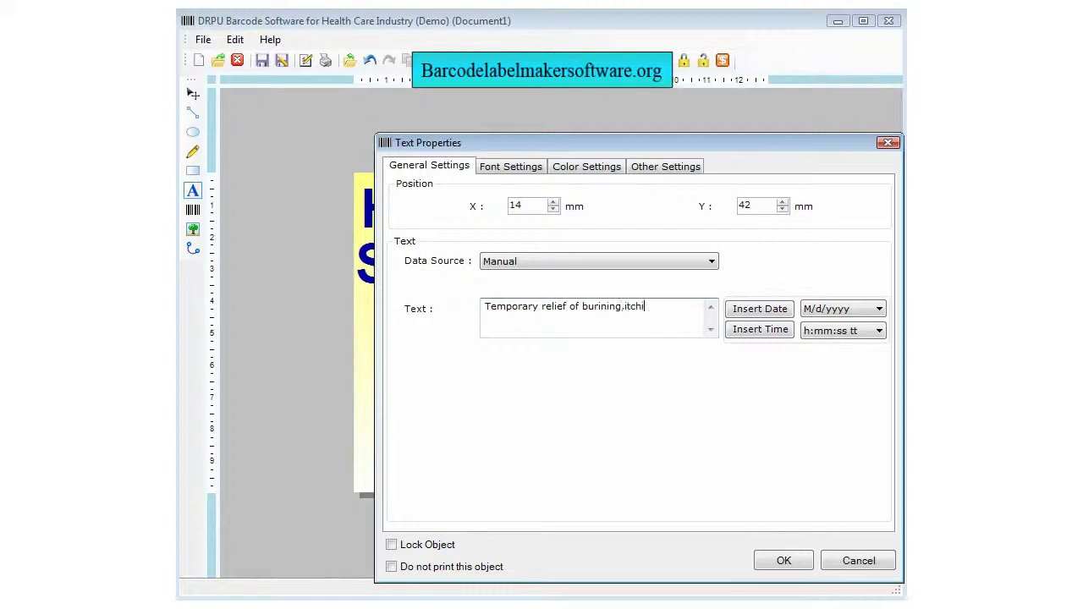
text(omfort)
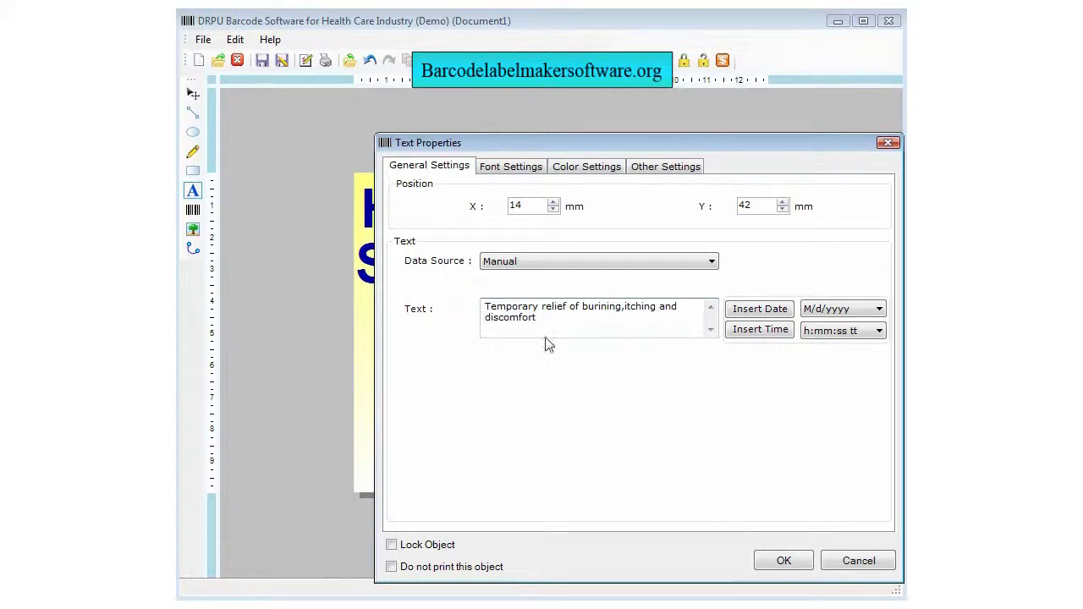
click(762, 562)
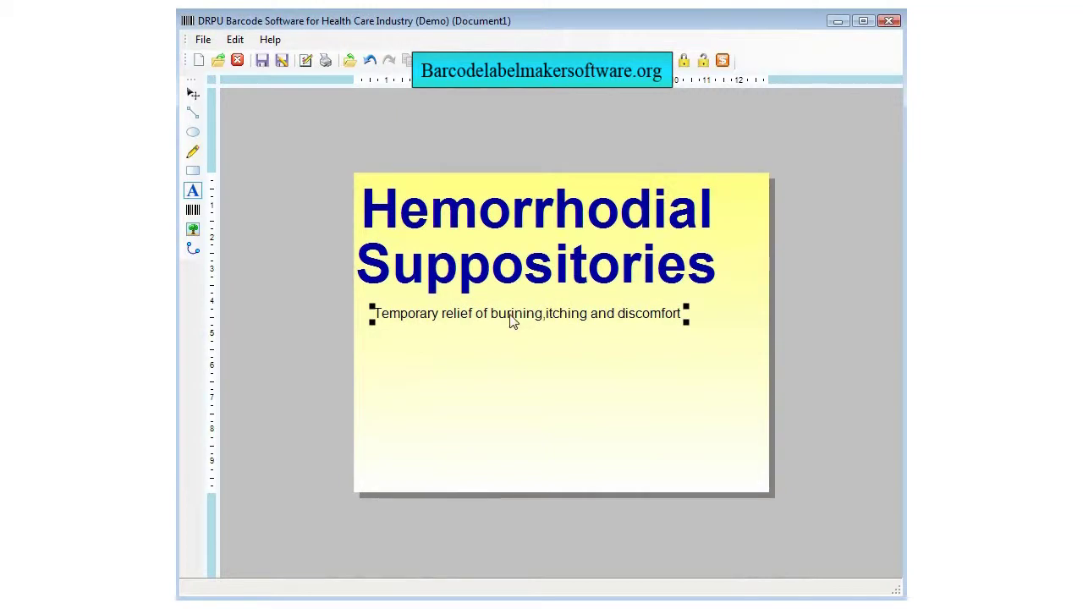
Correct "burining" to "burning" in the relief line and move the line slightly closer to the "Suppositories" heading.
double_click(520, 314)
click(605, 306)
key(BackSpace)
click(781, 559)
drag(563, 321, 564, 316)
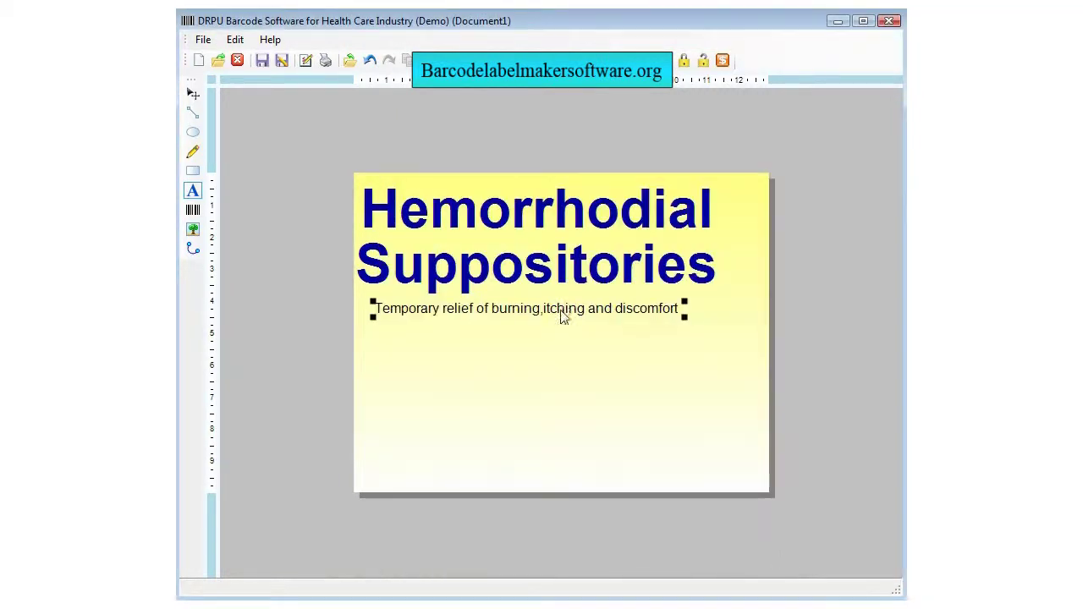
Add a text line reading "Shrinks,sweling of irritated hemorrhodial tissues" and position it just below the temporary relief line.
click(193, 191)
click(378, 330)
drag(524, 325, 382, 310)
text(Shrinks)
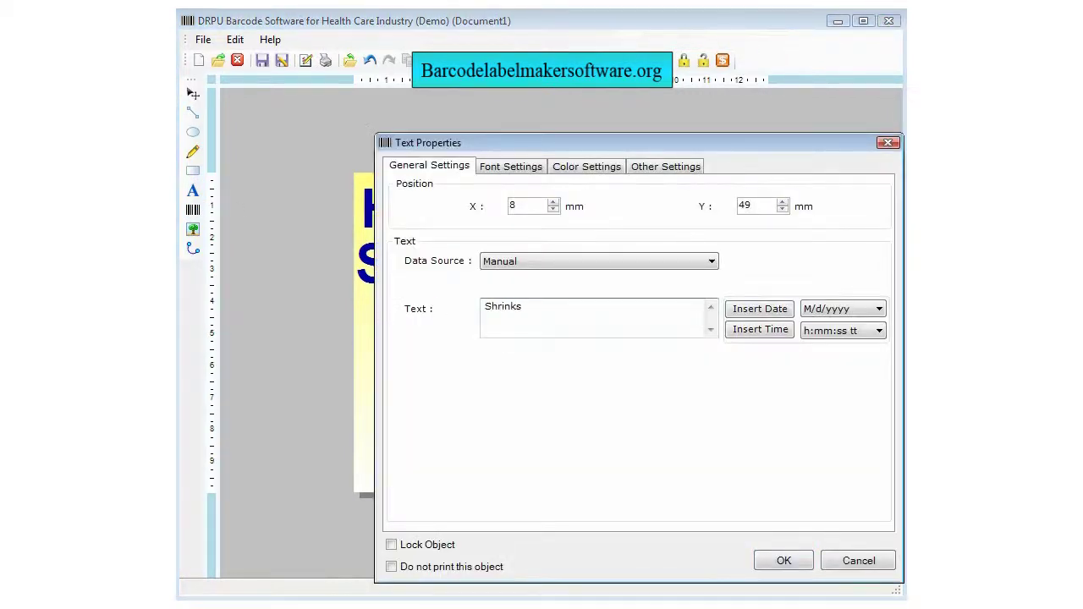
text(,sweling of irritated hemorrhodial)
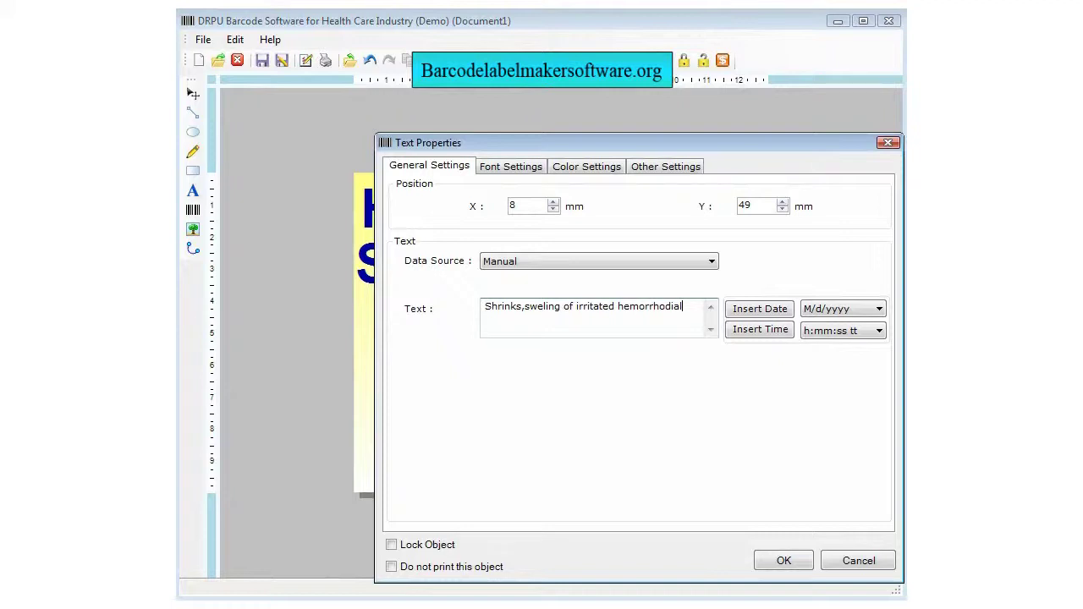
text(tissues)
click(769, 562)
drag(527, 335, 516, 327)
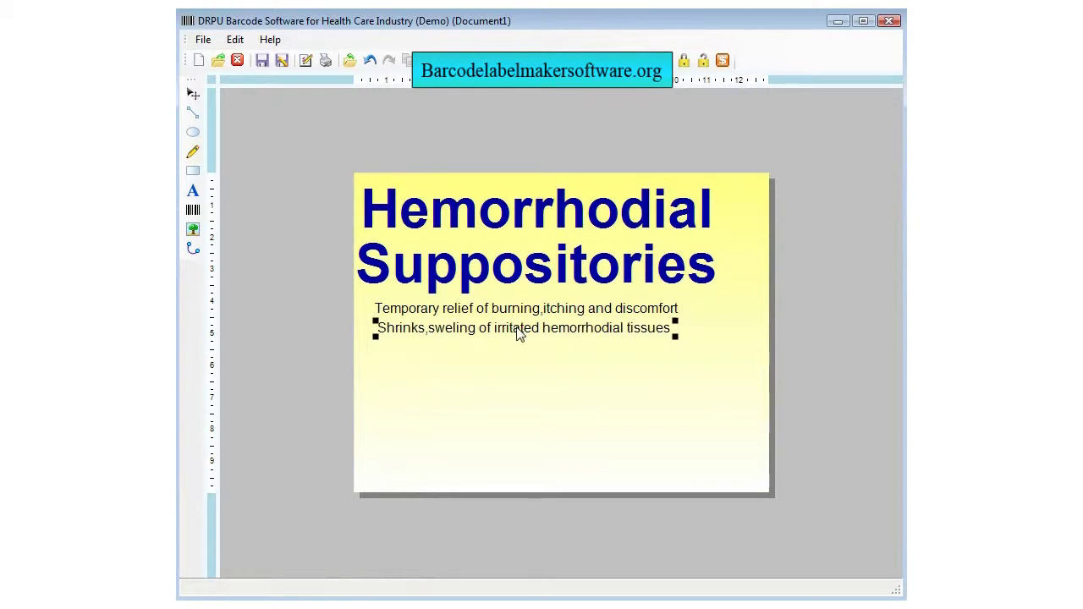
click(193, 210)
click(413, 348)
key(ctrl+z)
Add a third description line reading "Protect irritated tissues" below the "Shrinks" line.
click(193, 191)
click(412, 362)
double_click(409, 360)
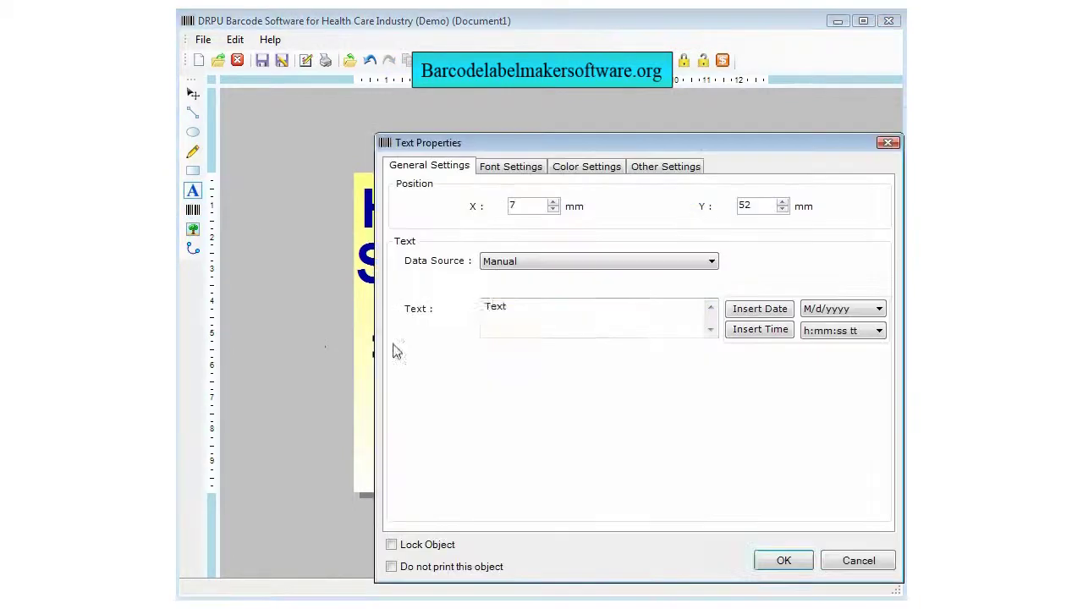
text(Protec)
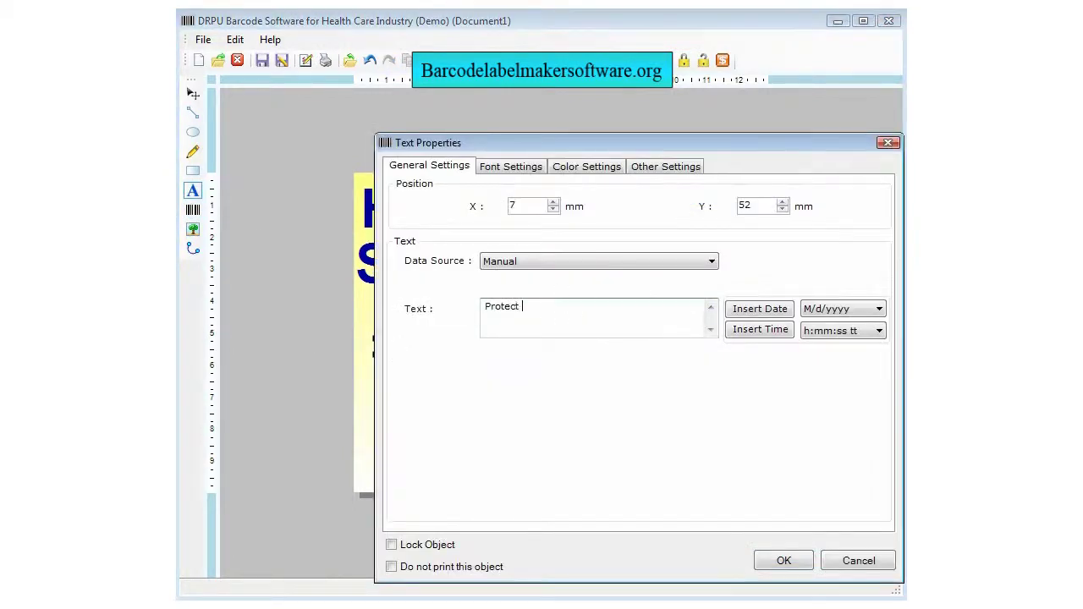
text(t irritated tissues)
click(799, 559)
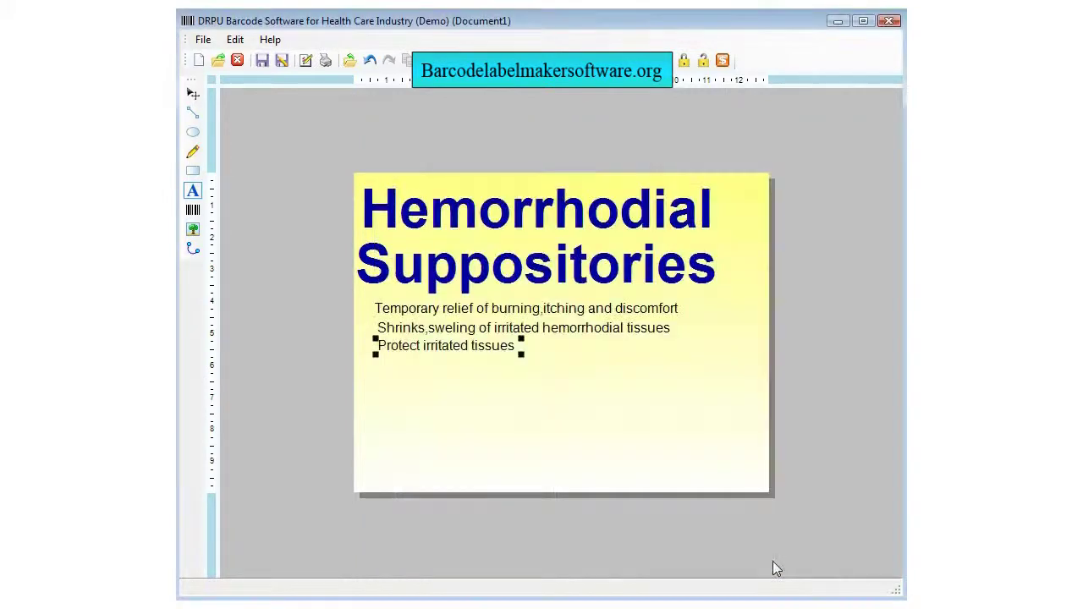
Align the "Shrinks" and "Protect irritated tissues" lines with the start of the temporary relief line and deselect them.
click(442, 347)
click(446, 330)
click(436, 347)
click(534, 412)
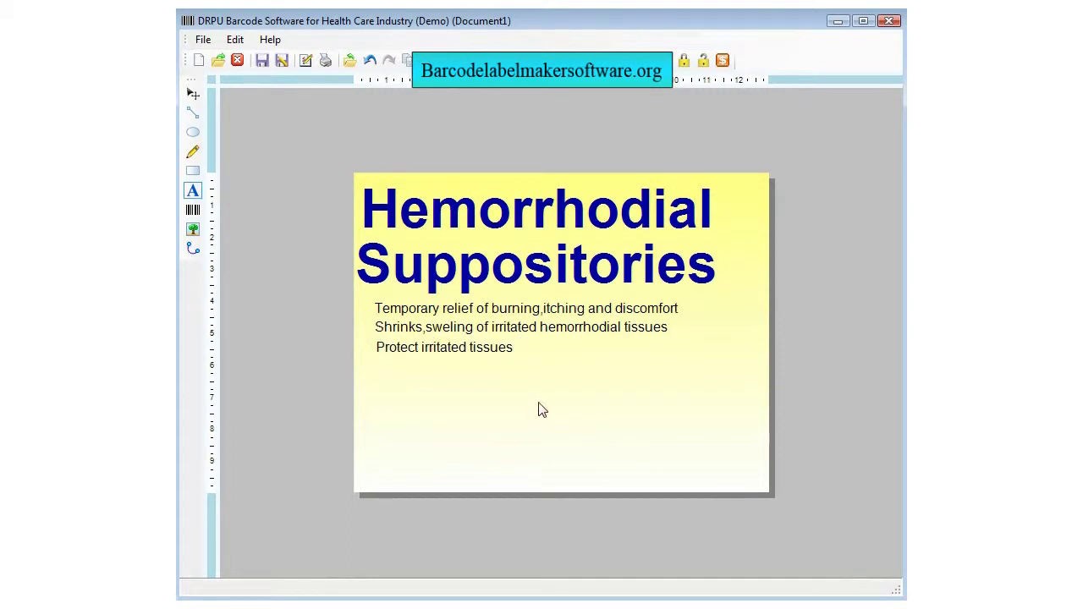
Start a rectangle on the lower part of the label, below the description lines.
click(193, 170)
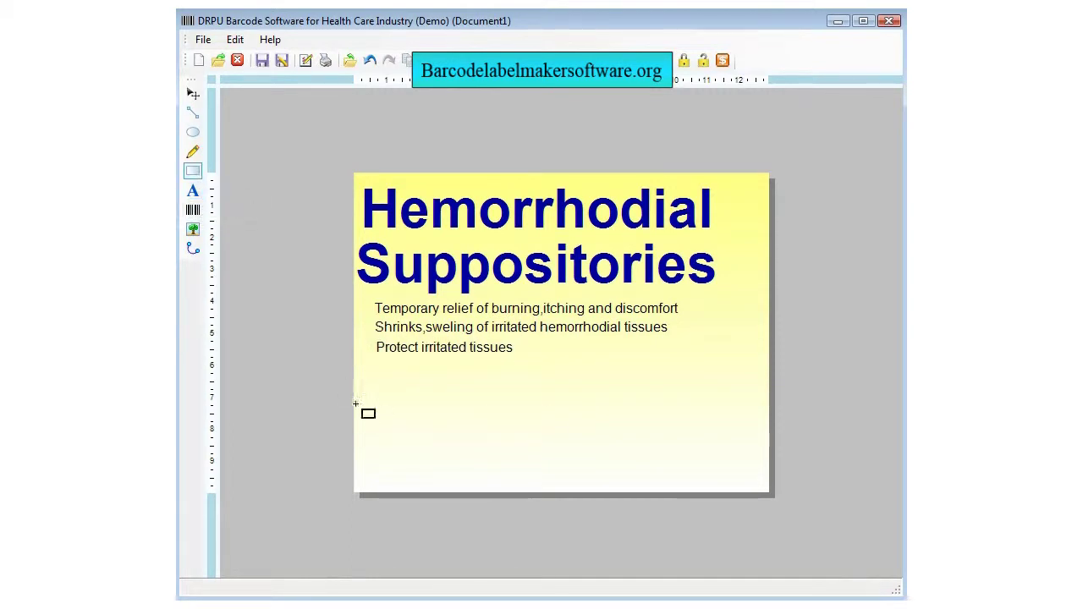